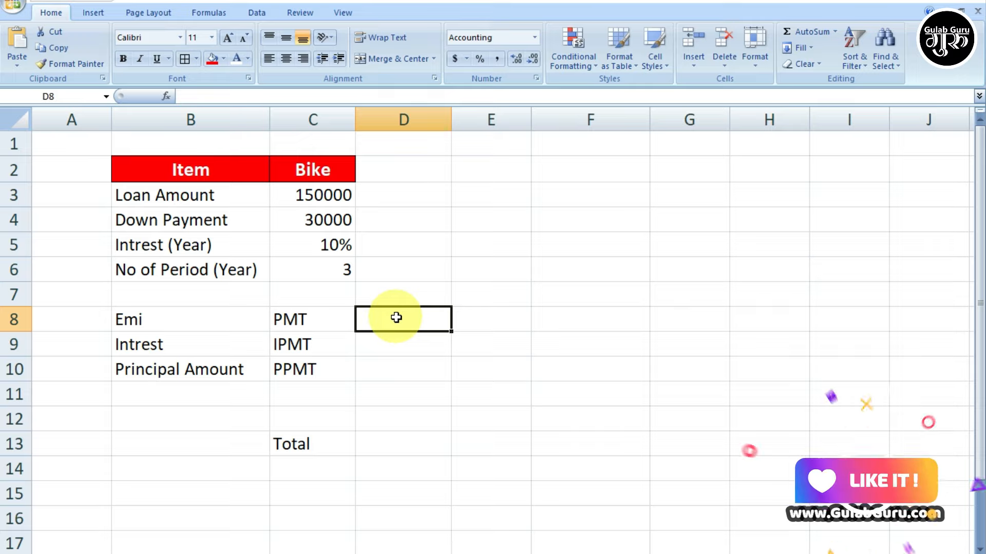
Examine the bike loan's inputs in C3:C6 and the result cells for EMI, interest and principal amount in D8:D10.
left_click(306, 197)
left_click(385, 196)
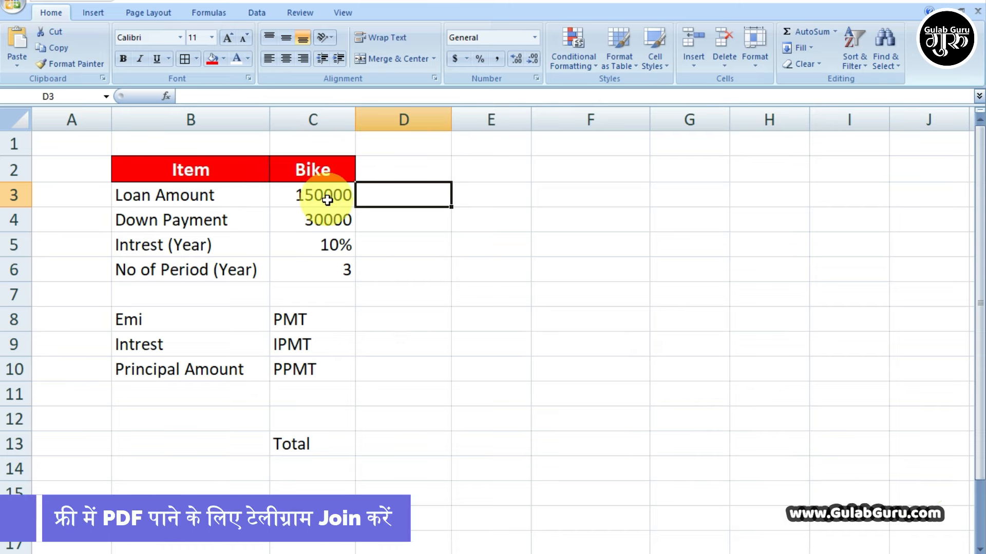
left_click(327, 200)
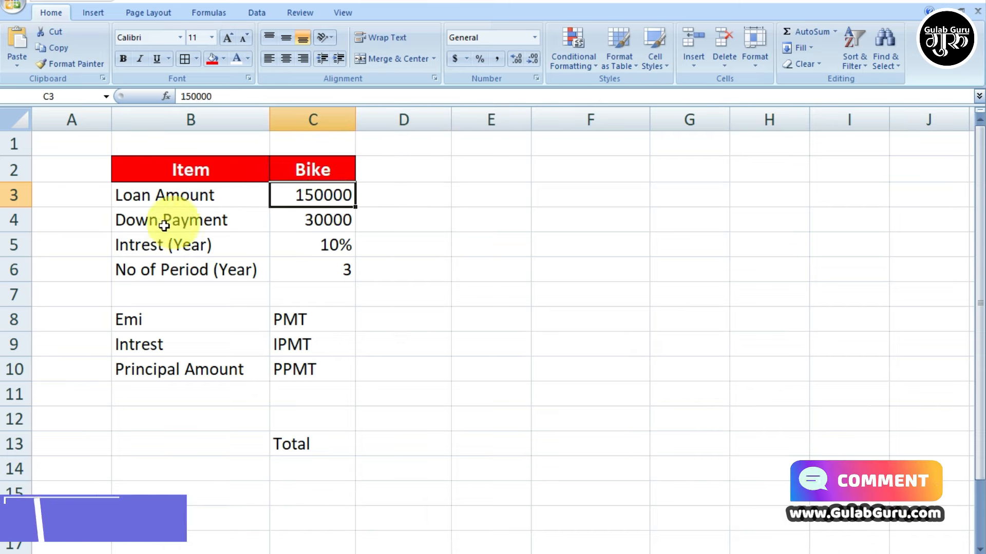
left_click(313, 222)
left_click(403, 222)
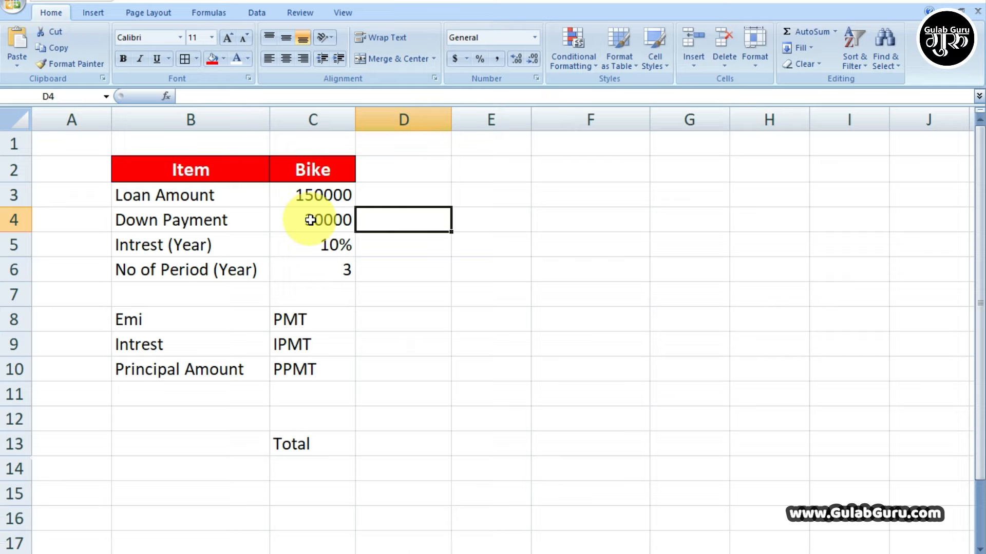
left_click(304, 197)
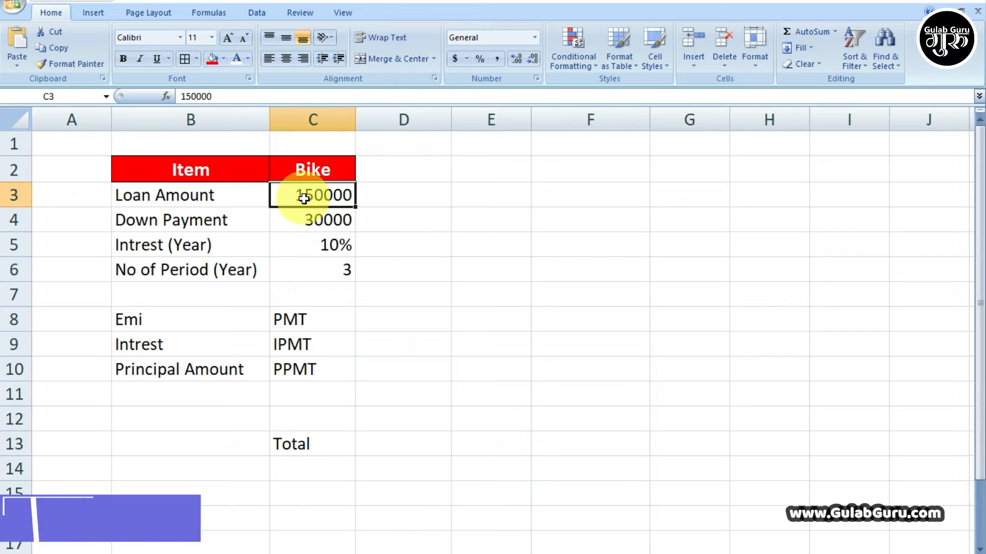
left_click(317, 244)
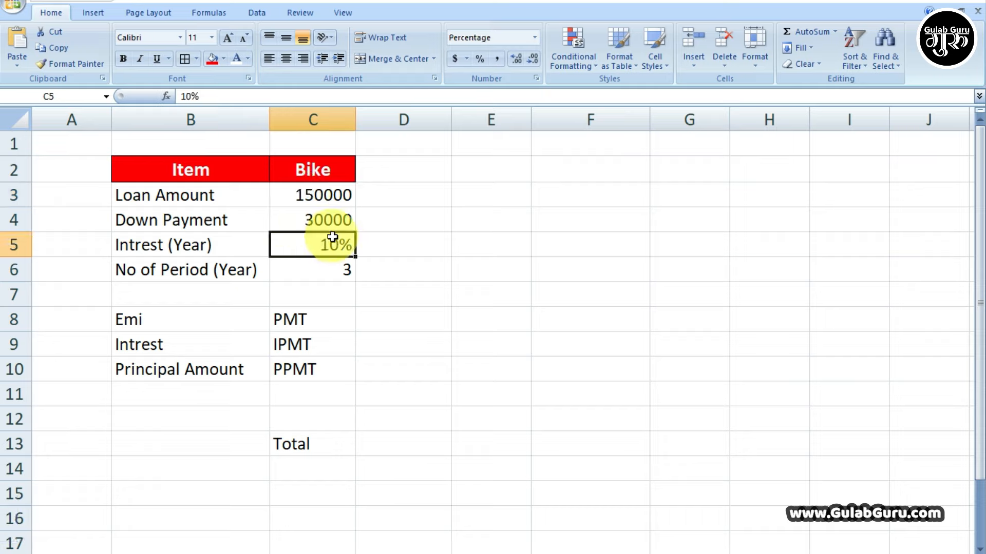
left_click(374, 244)
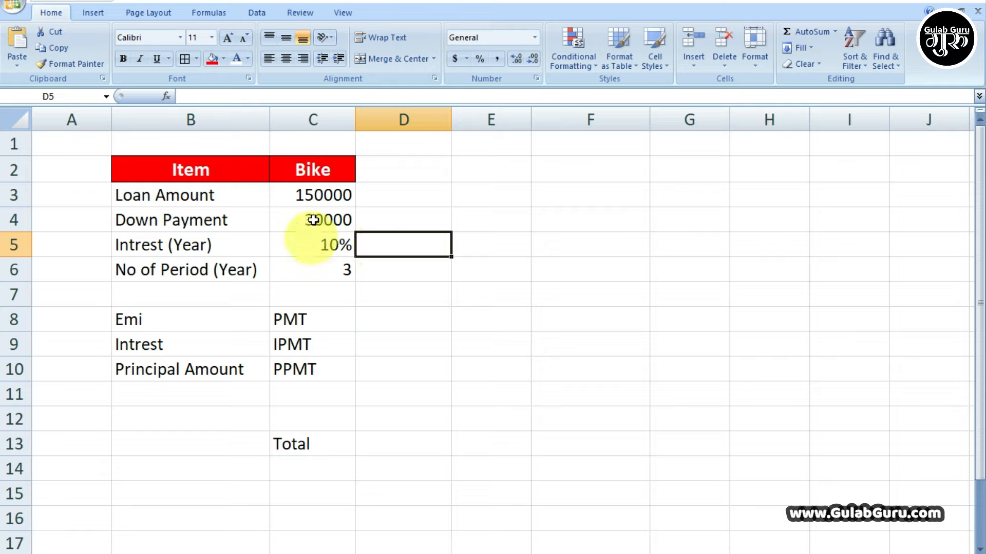
left_click(315, 268)
left_click(396, 248)
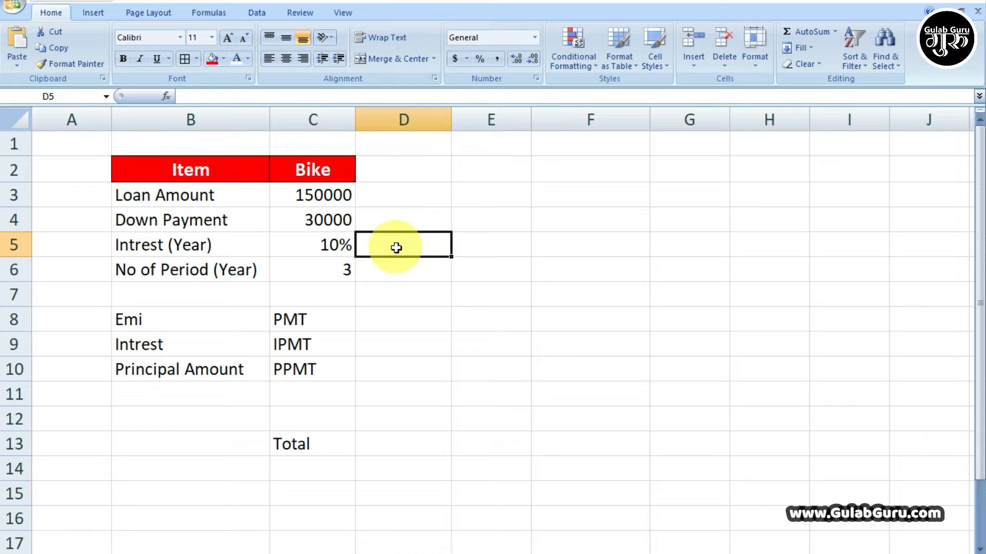
left_click(384, 197)
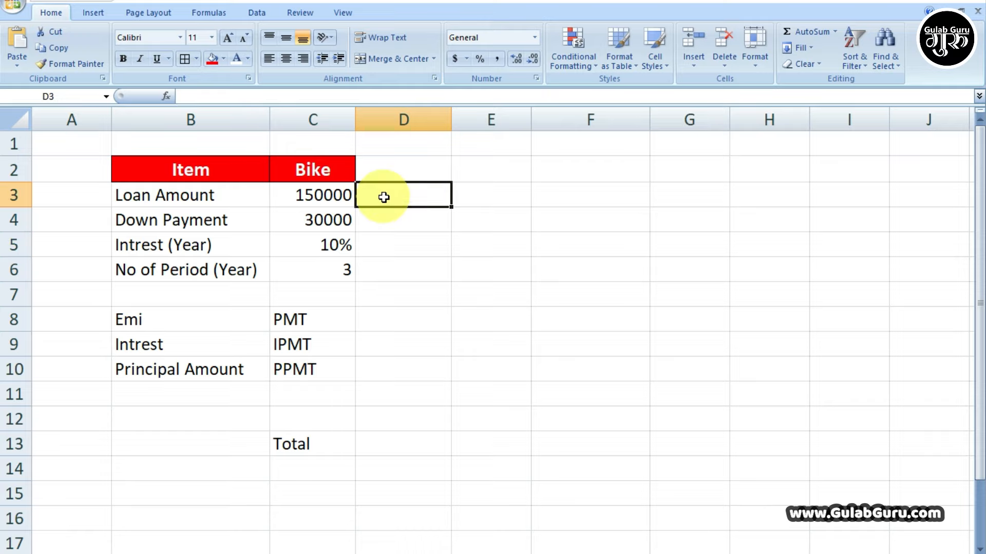
left_click(379, 321)
left_click(380, 347)
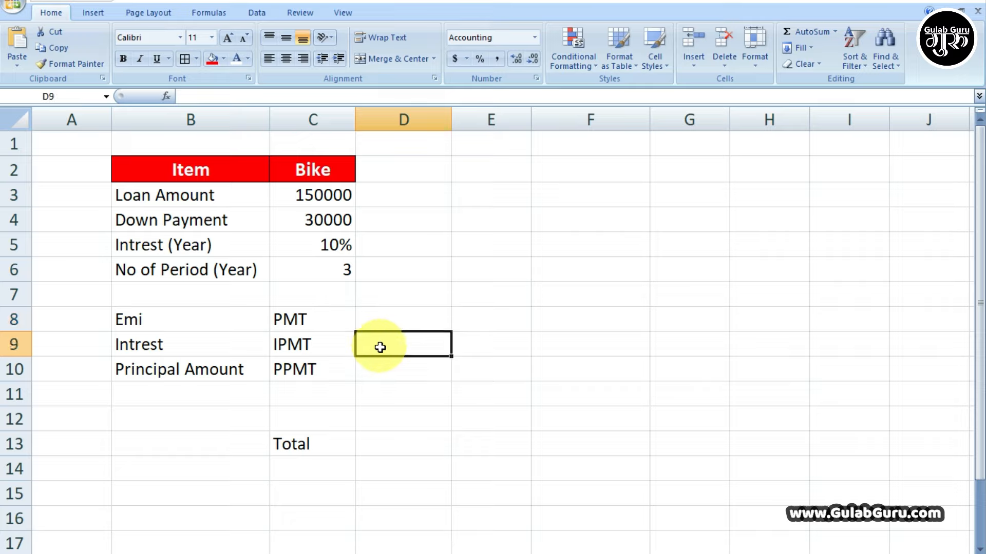
left_click(378, 370)
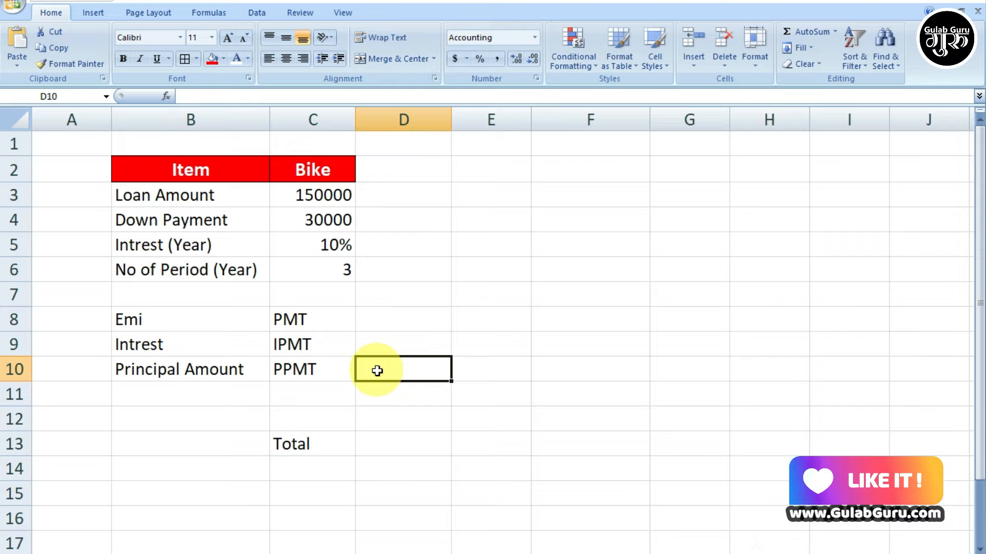
left_click(390, 322)
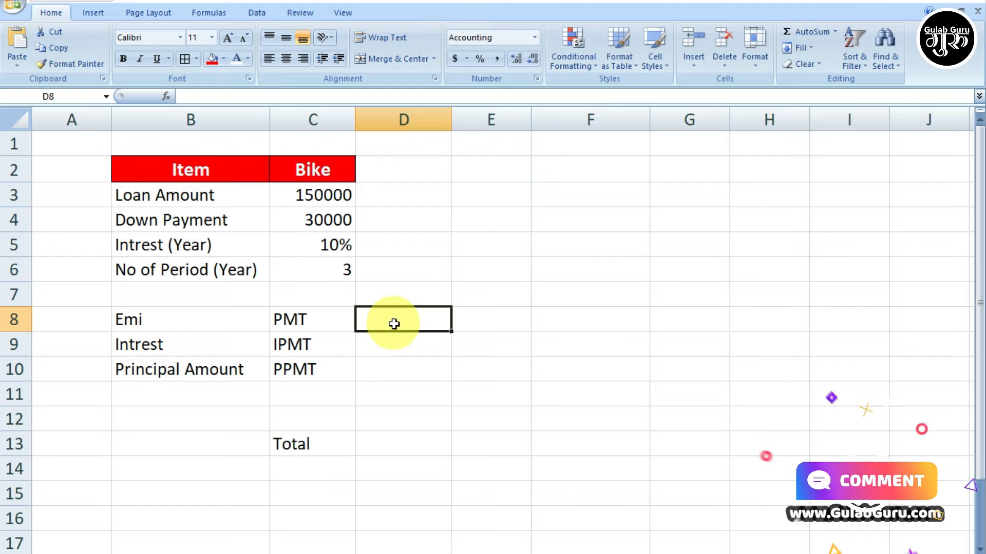
Go through the loan amount, down payment, yearly interest and number of years once more as inputs for the EMI calculation.
left_click(306, 188)
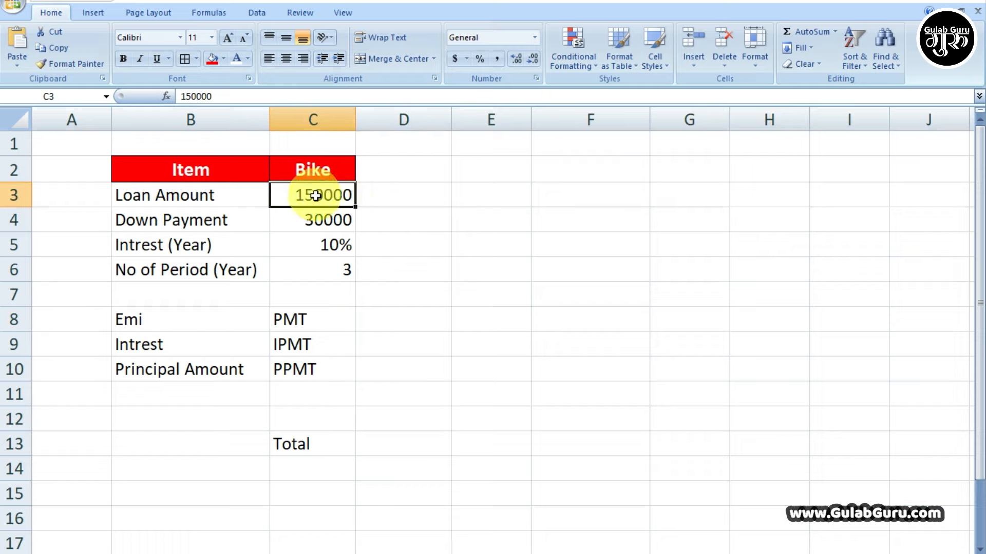
left_click(389, 193)
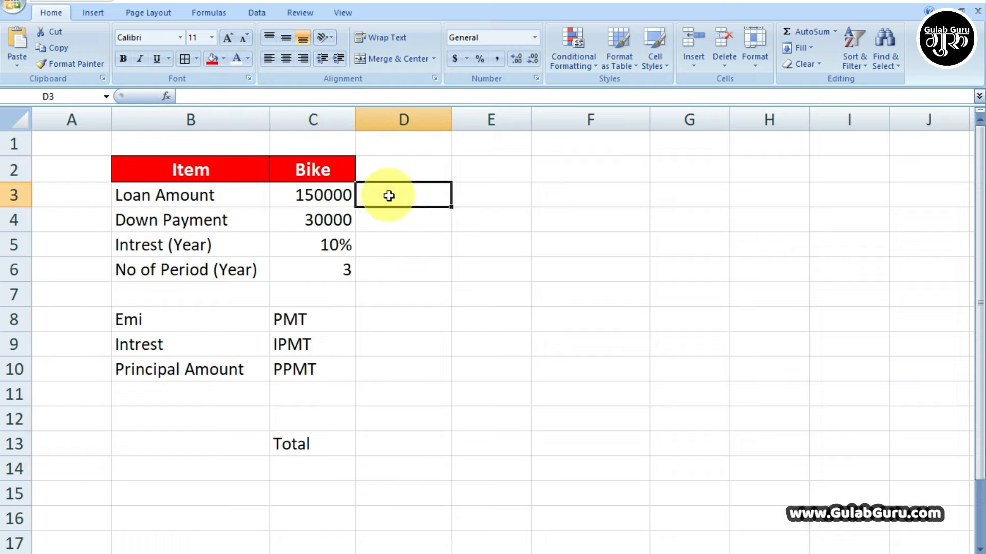
left_click(304, 196)
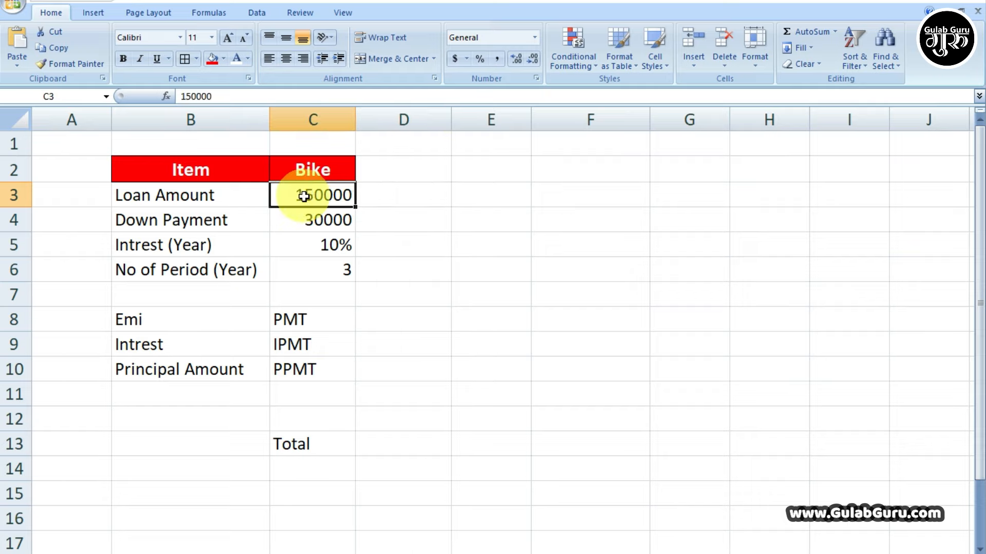
left_click(314, 222)
left_click(386, 224)
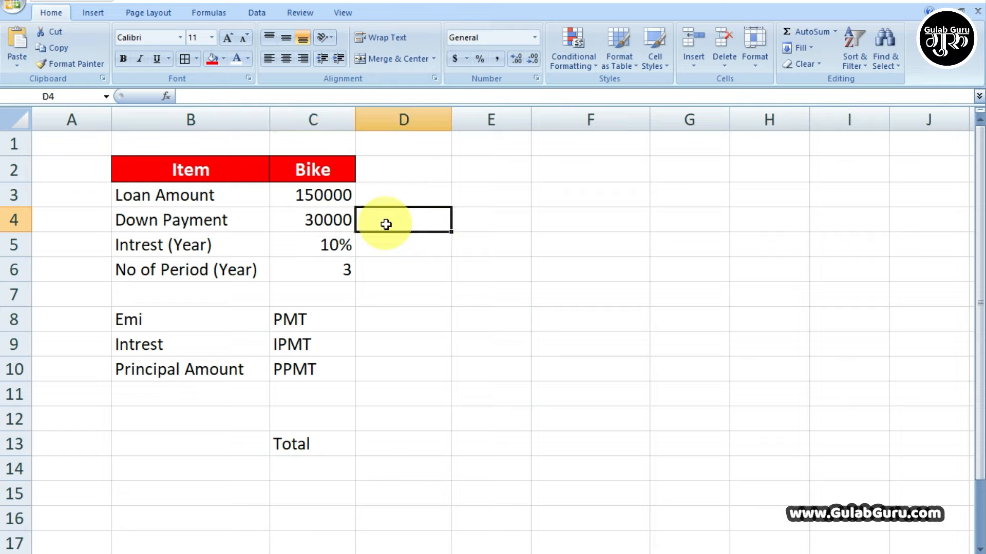
left_click(322, 197)
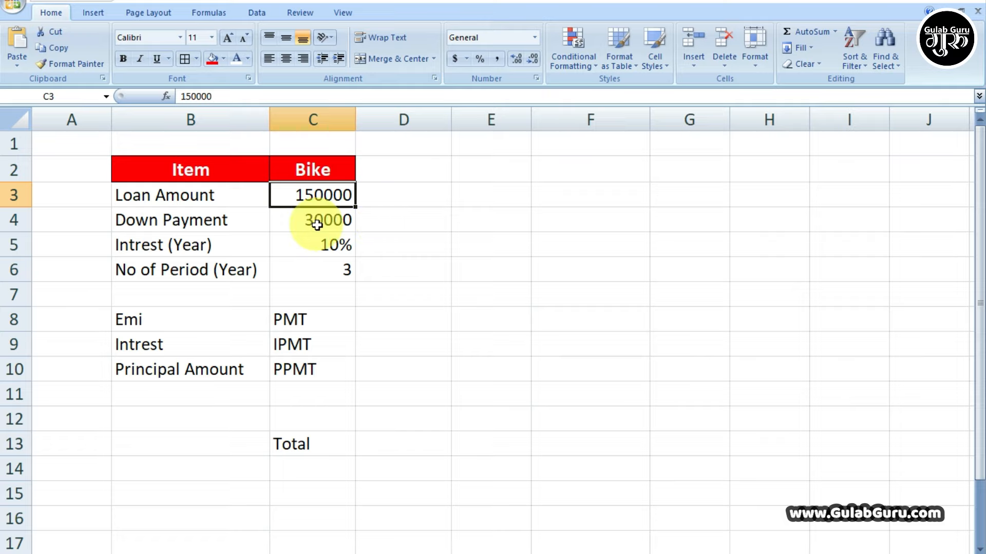
left_click(393, 224)
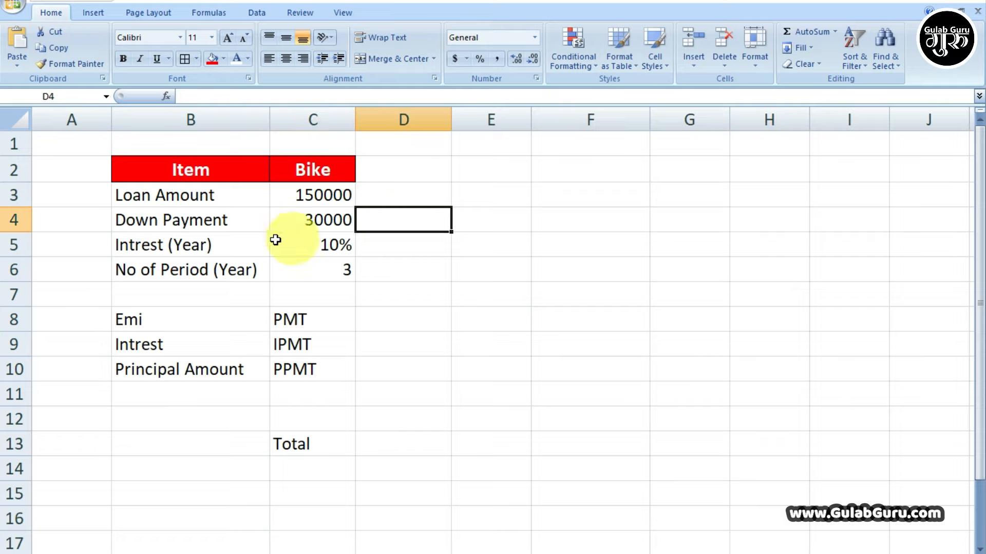
left_click(326, 247)
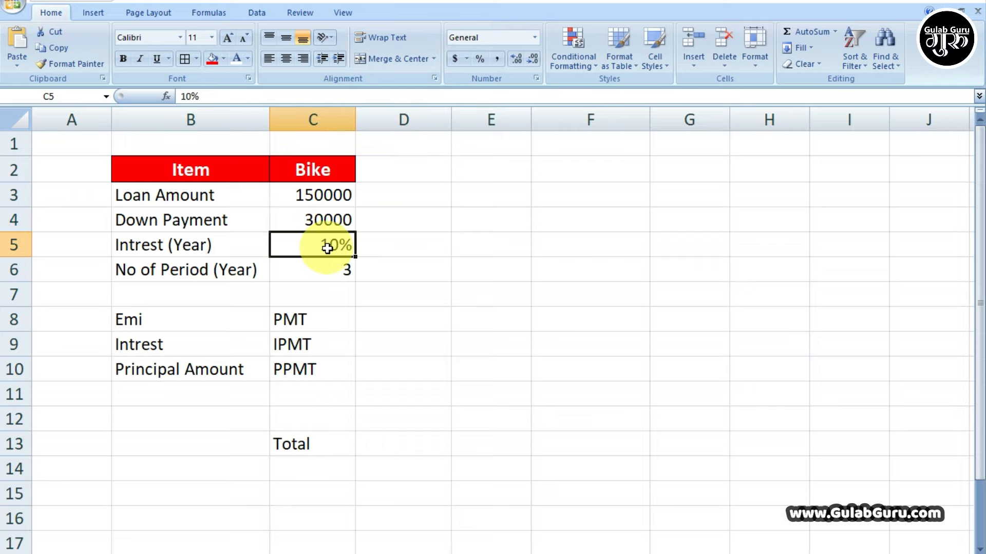
left_click(392, 246)
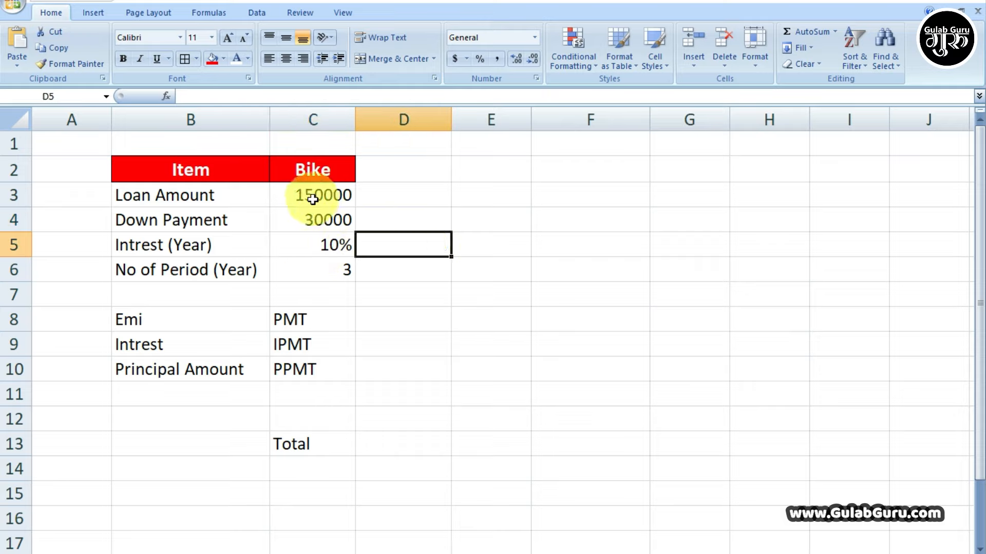
left_click(324, 269)
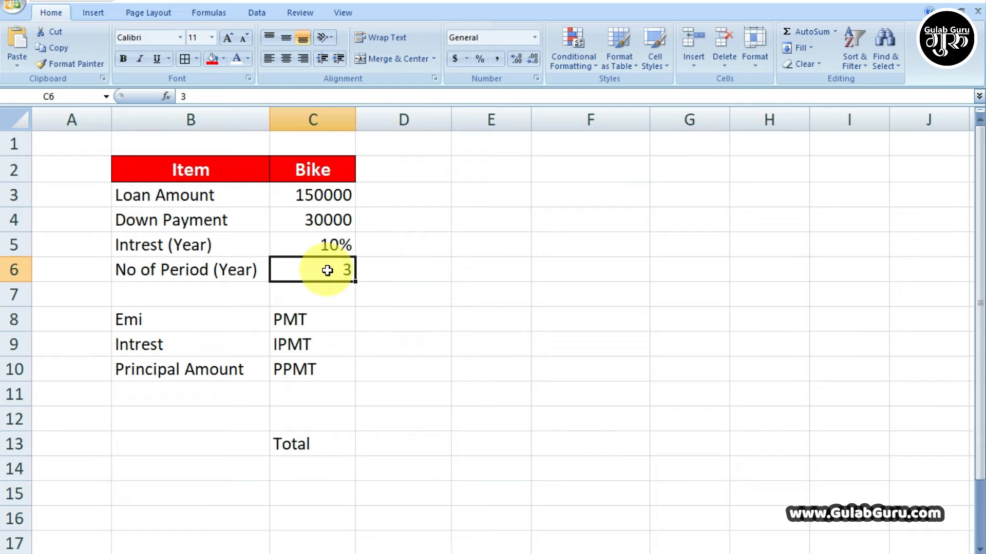
left_click(384, 270)
left_click(478, 294)
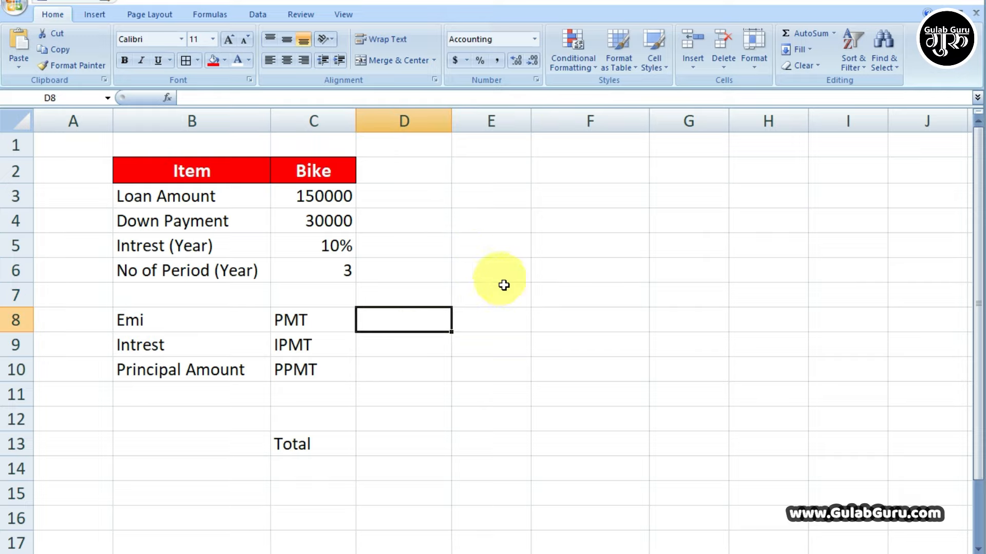
left_click(503, 280)
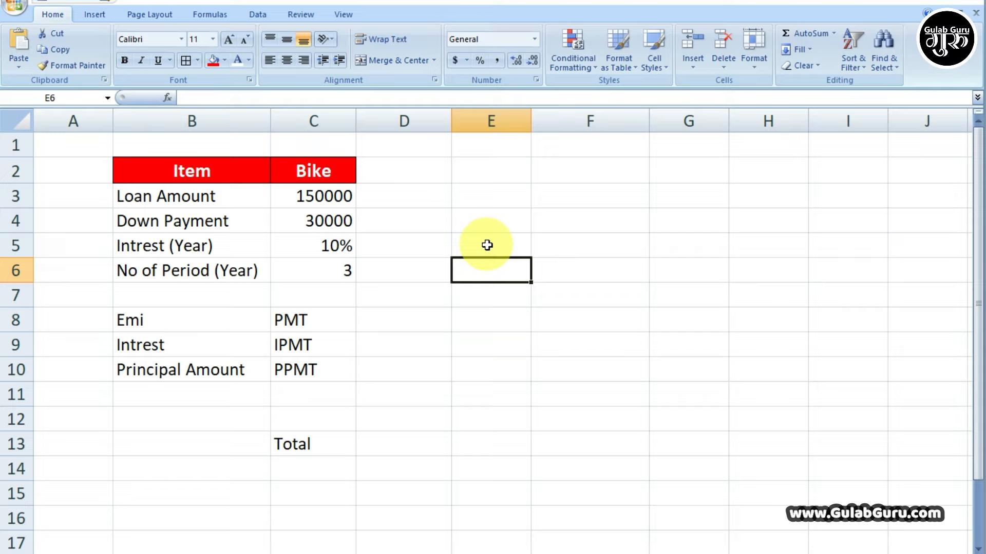
left_click(401, 365)
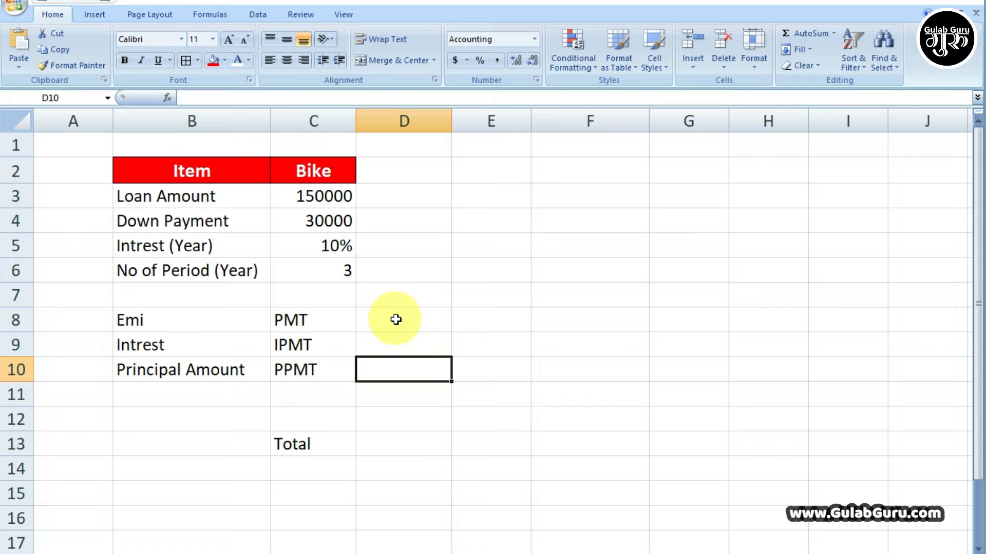
Begin a PMT formula in D8 for the EMI, using C5/12 as the monthly interest rate.
left_click(395, 319)
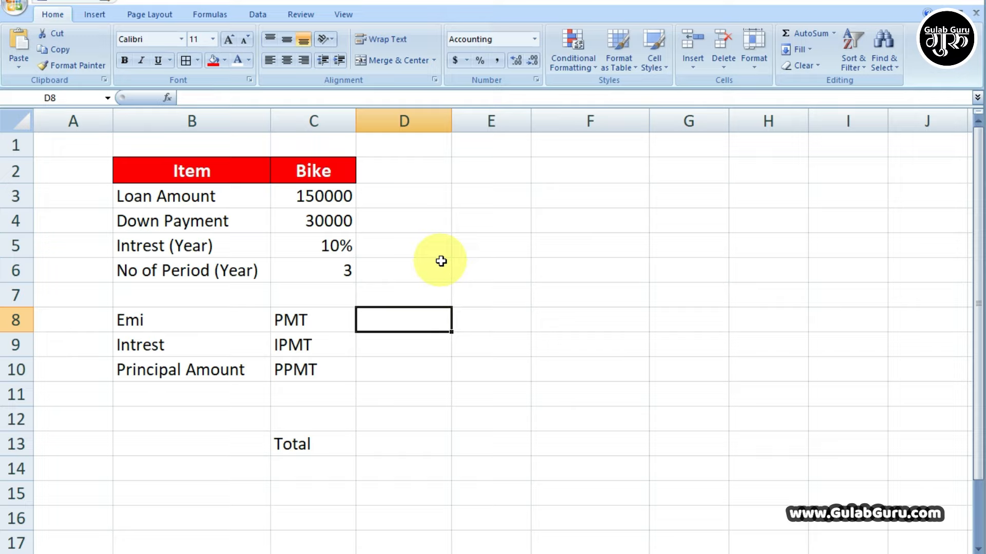
type("=")
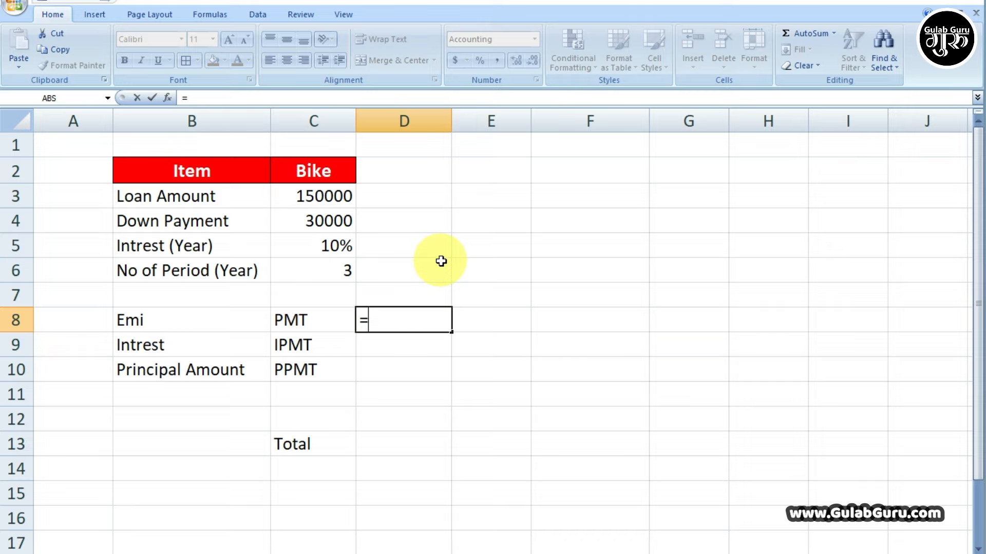
type("PMT")
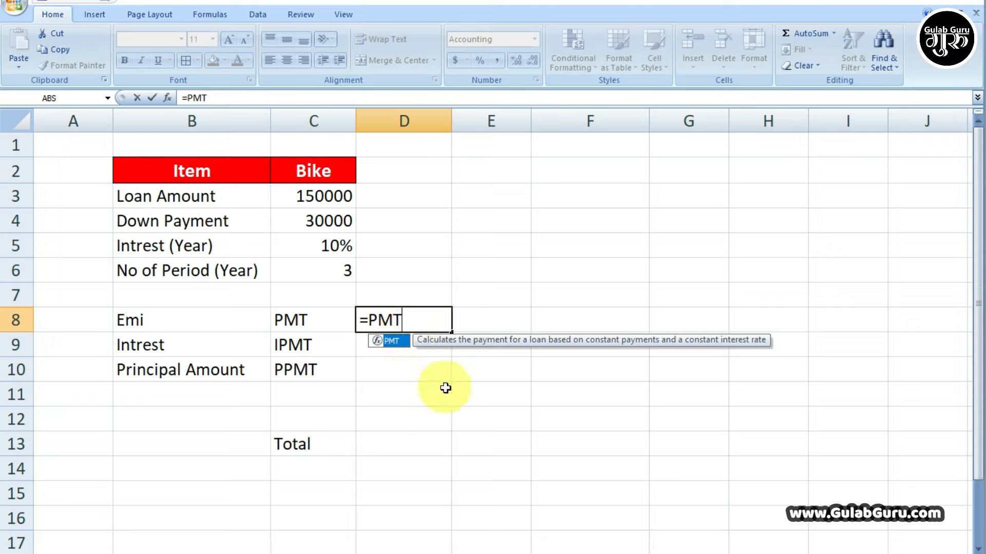
type("(")
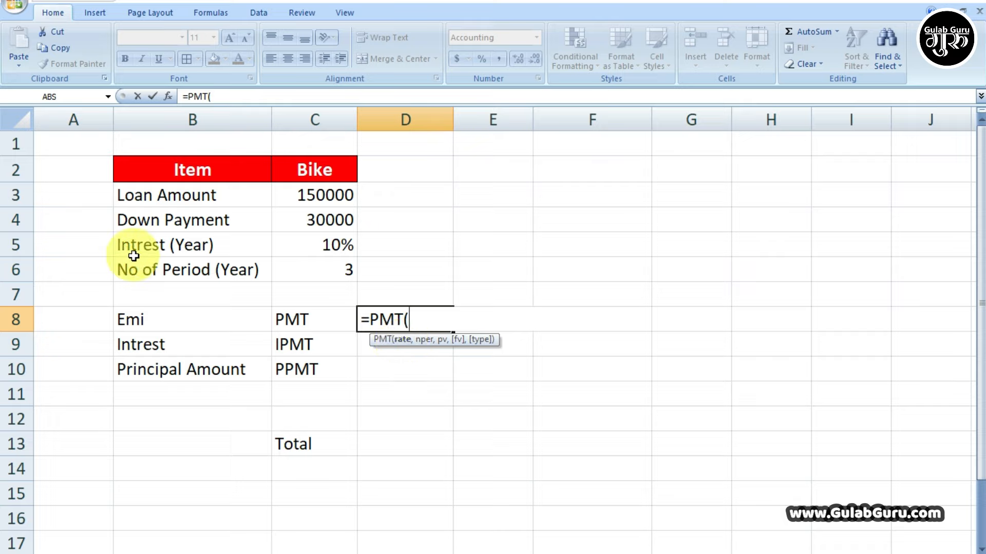
left_click(325, 243)
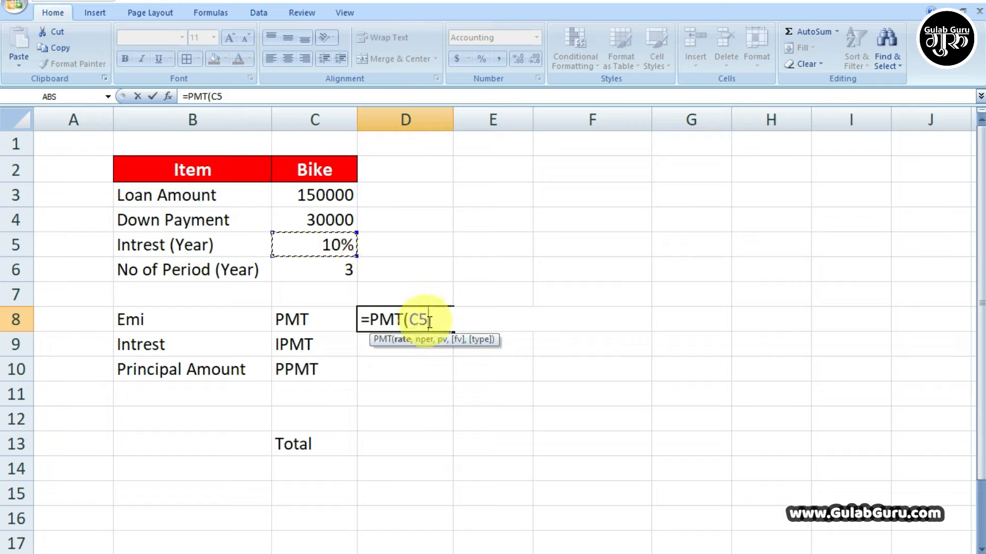
type("/12")
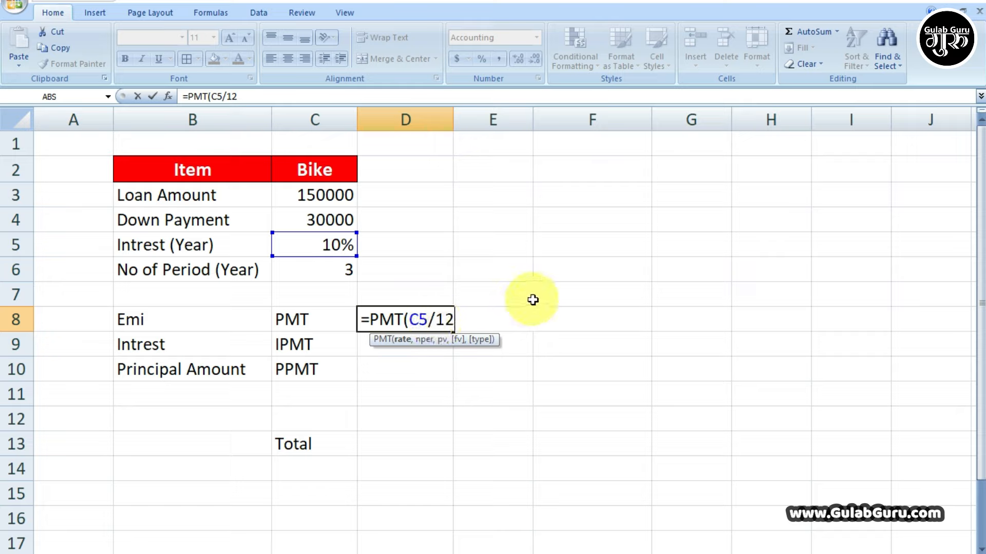
type(",")
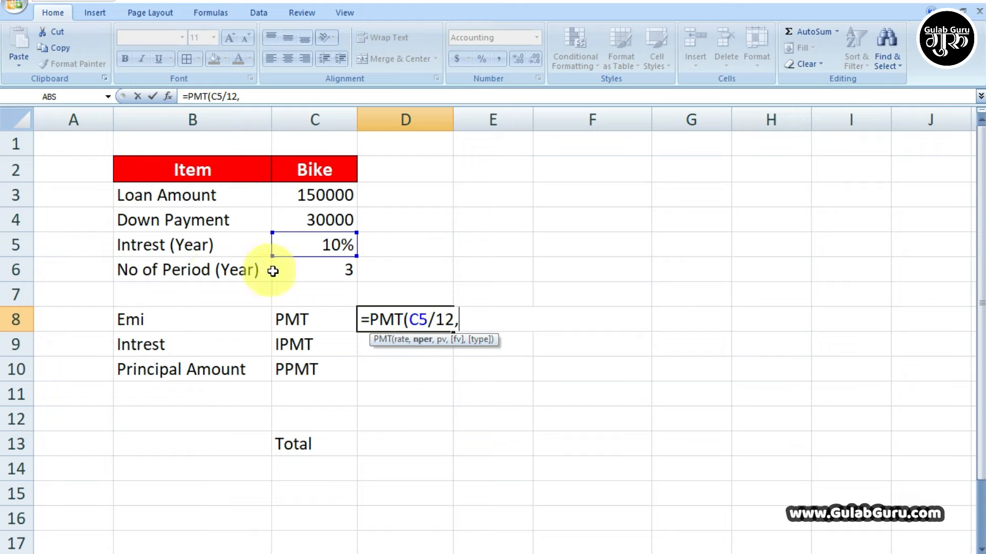
Complete the PMT formula in D8 with C6*12 as the number of periods and C3-C4 as the present value.
left_click(344, 271)
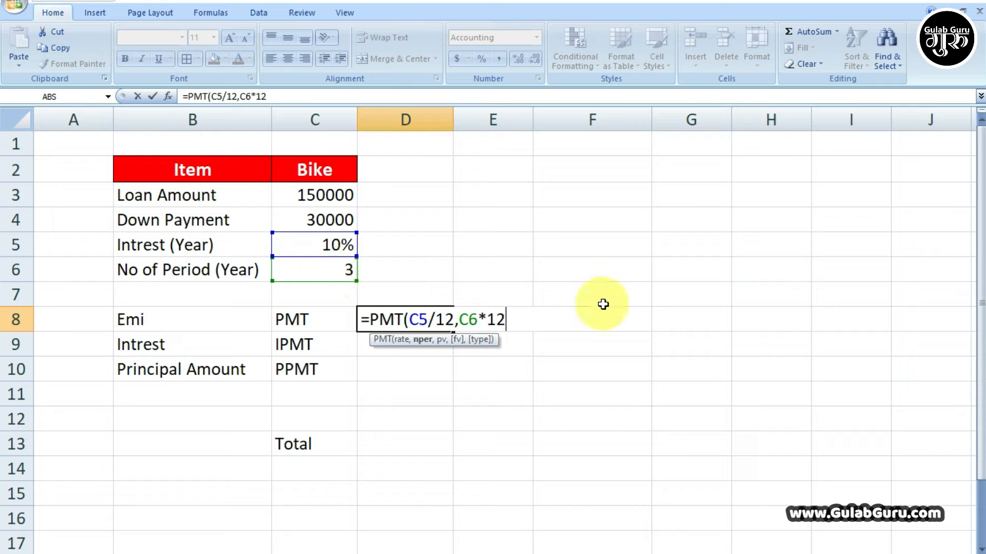
type(",")
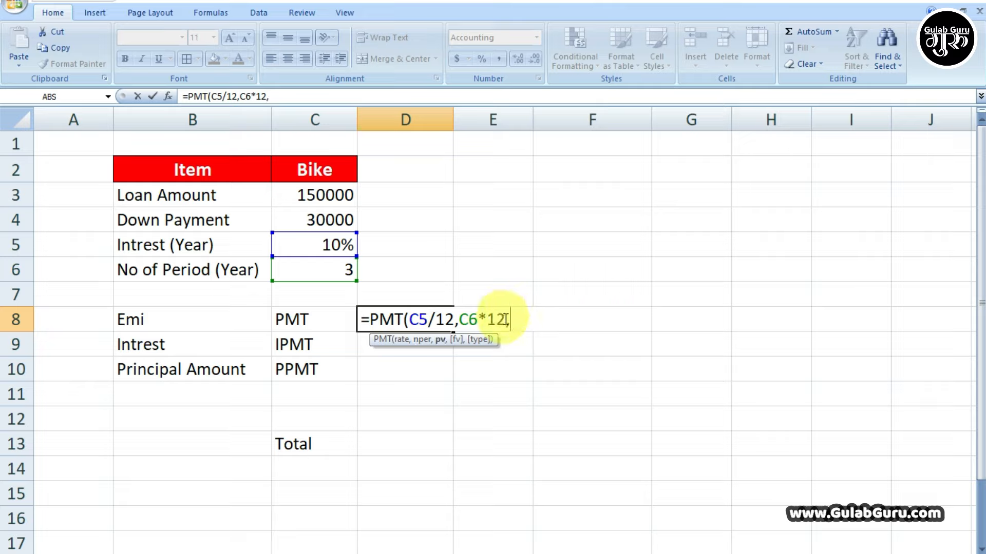
left_click(331, 196)
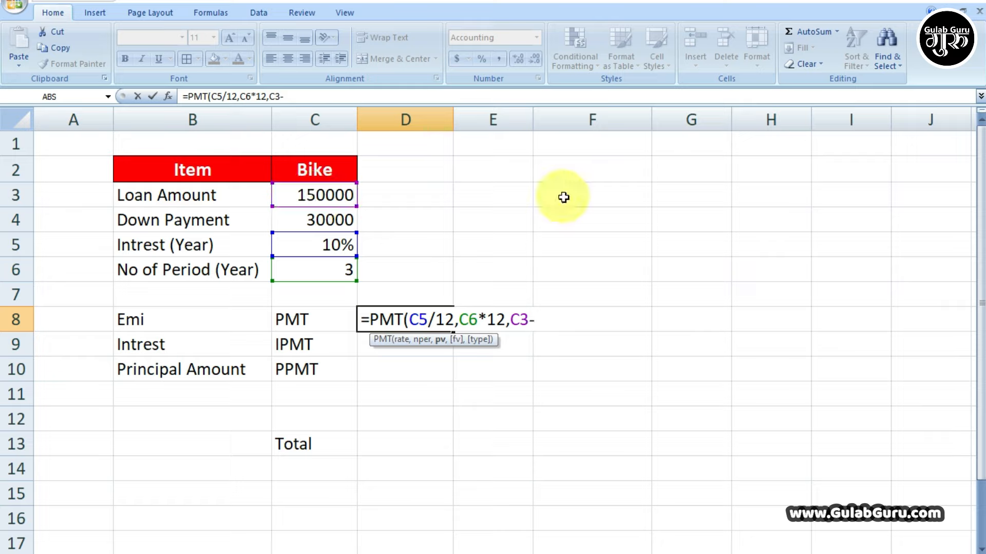
left_click(307, 220)
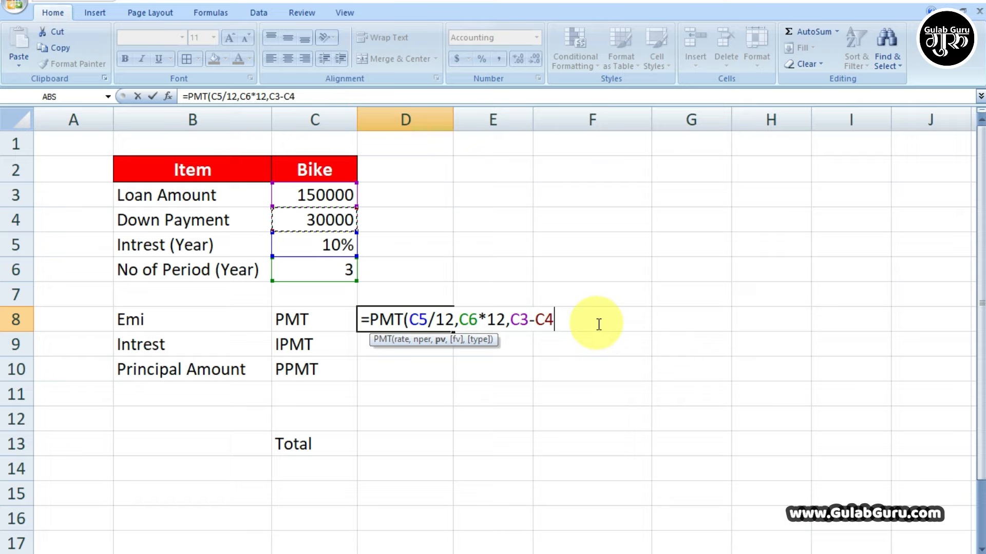
left_click(418, 321)
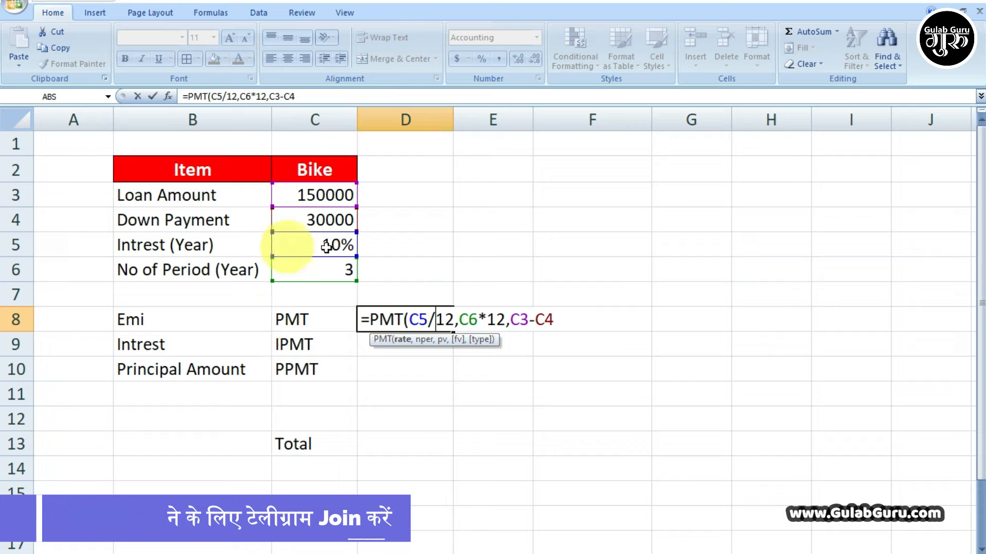
left_click(463, 327)
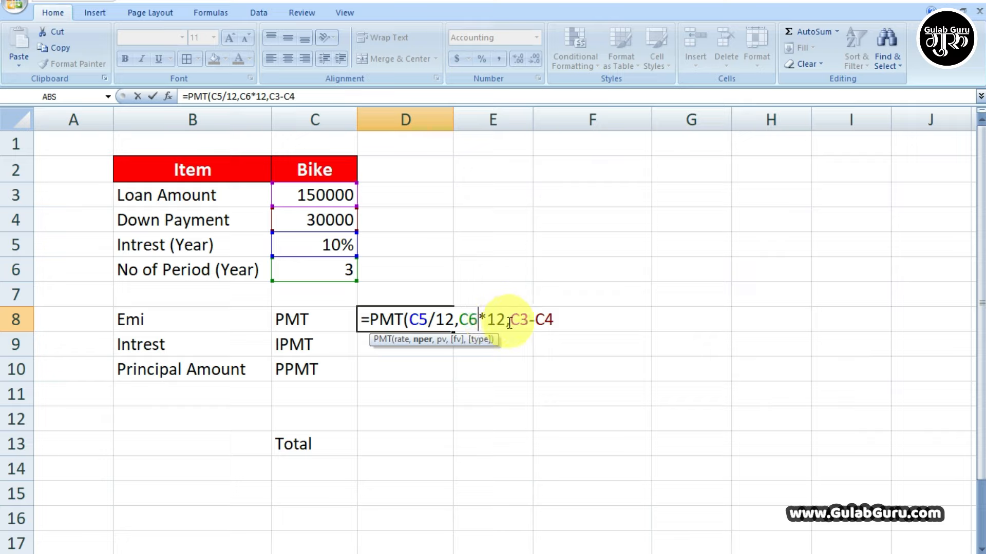
left_click(529, 321)
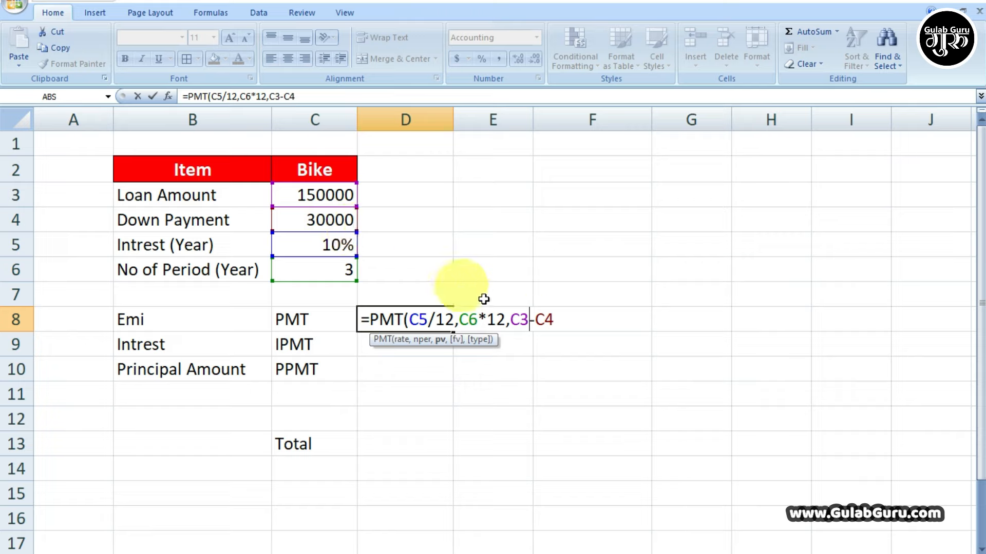
left_click(555, 320)
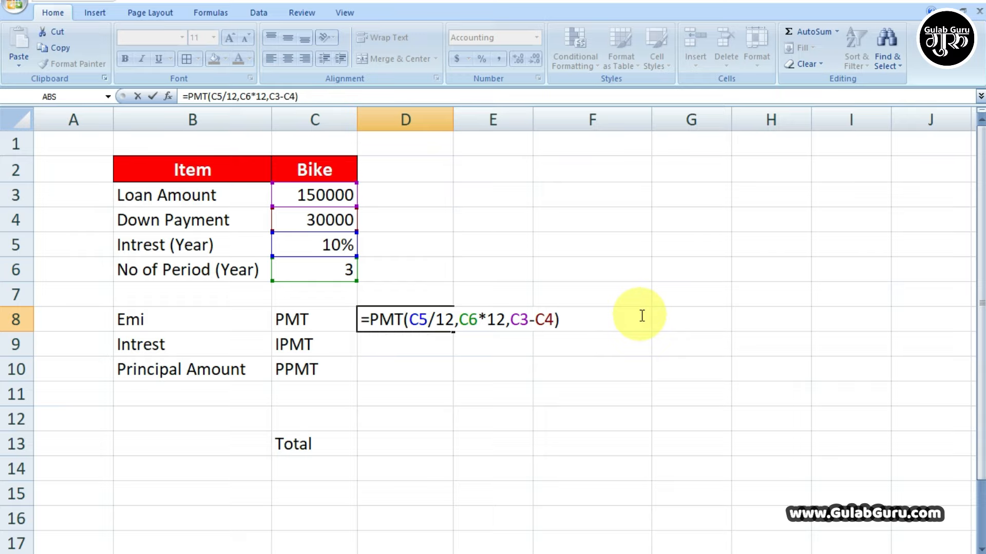
key("Return")
Apply the comma number style to the EMI result in D8, without a currency symbol.
left_click(405, 321)
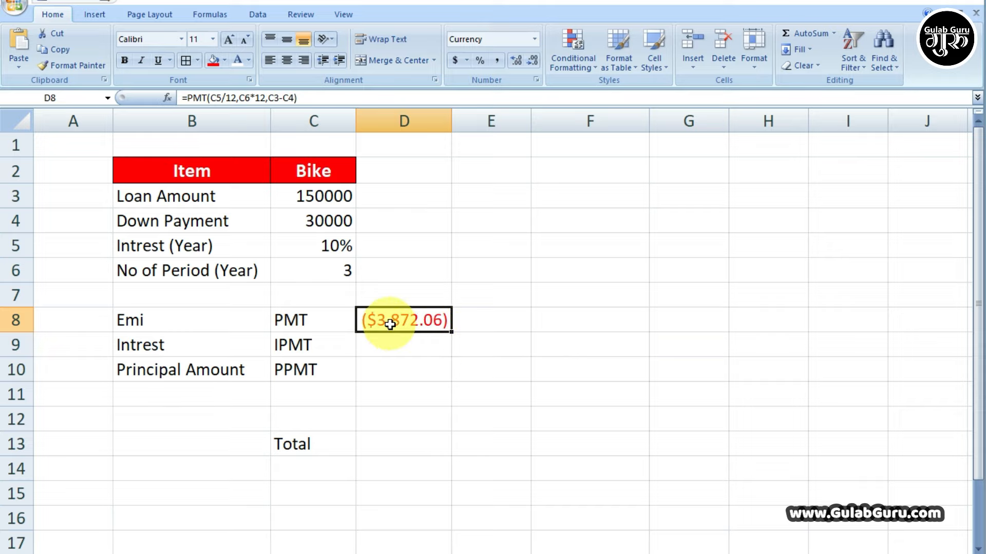
left_click(498, 61)
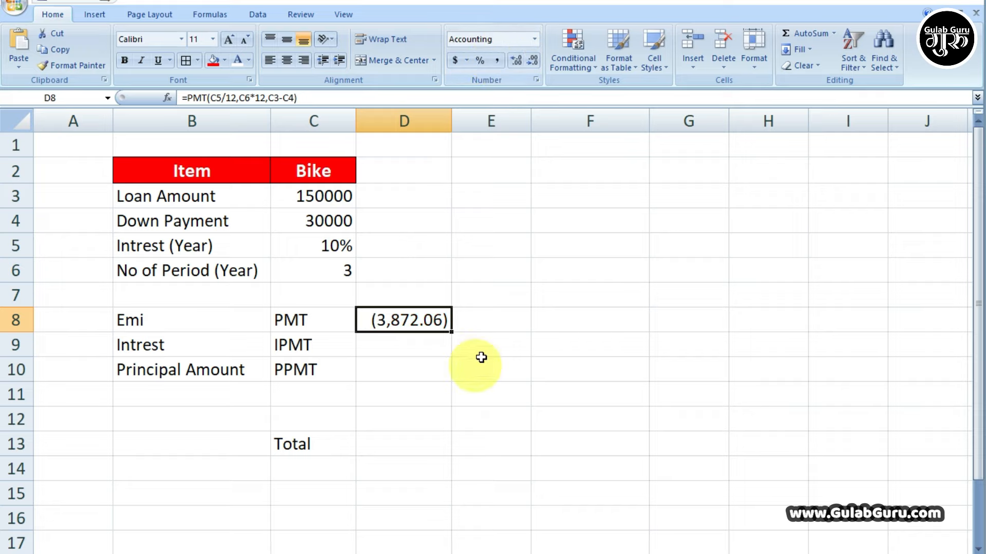
left_click(477, 322)
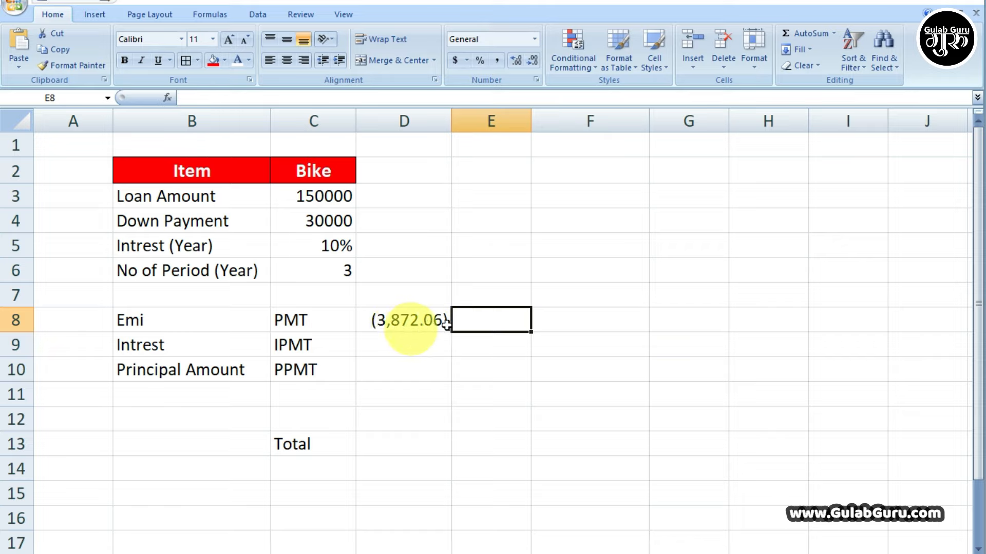
left_click(418, 347)
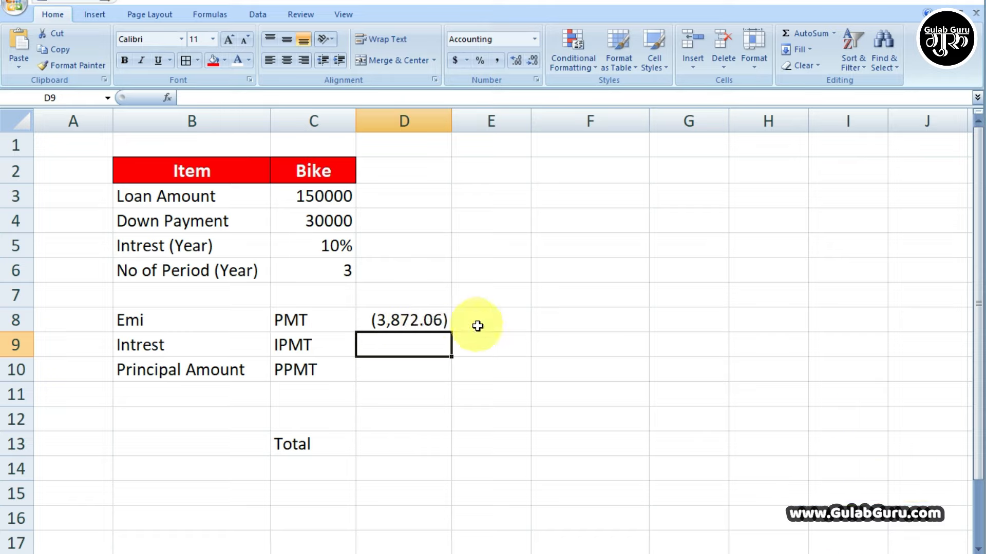
left_click(391, 322)
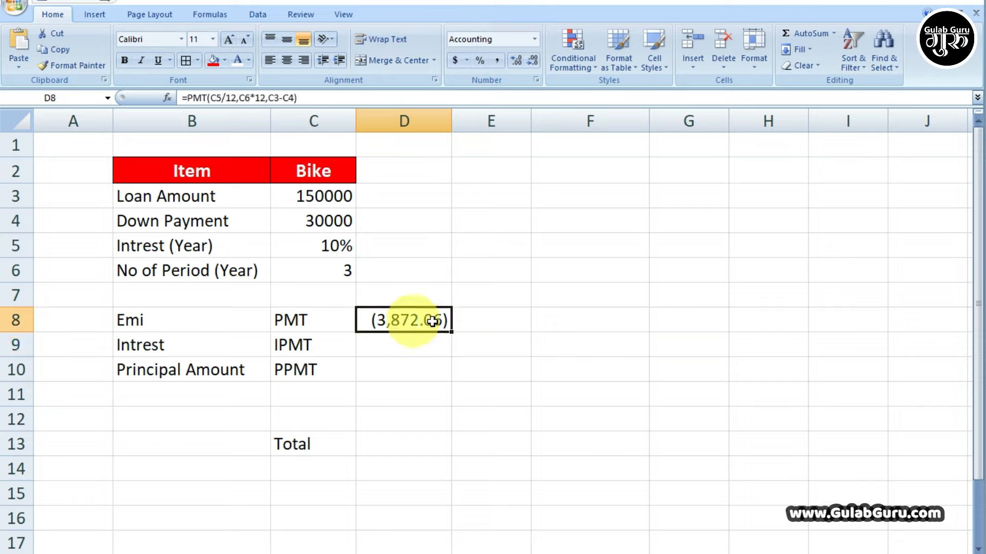
Begin an IPMT formula in D9 for the interest, using C5/12 as the monthly rate and 1 as the period.
left_click(392, 340)
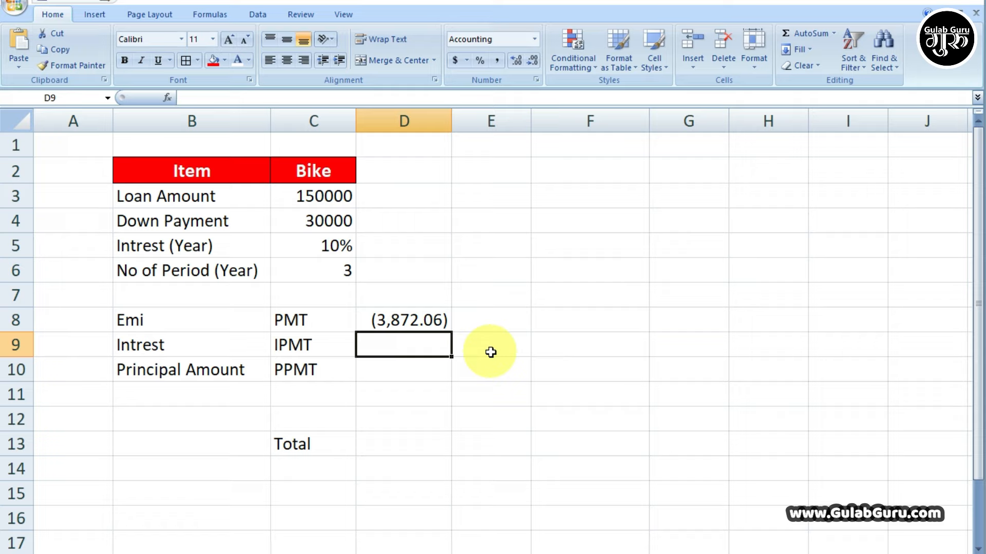
type("=")
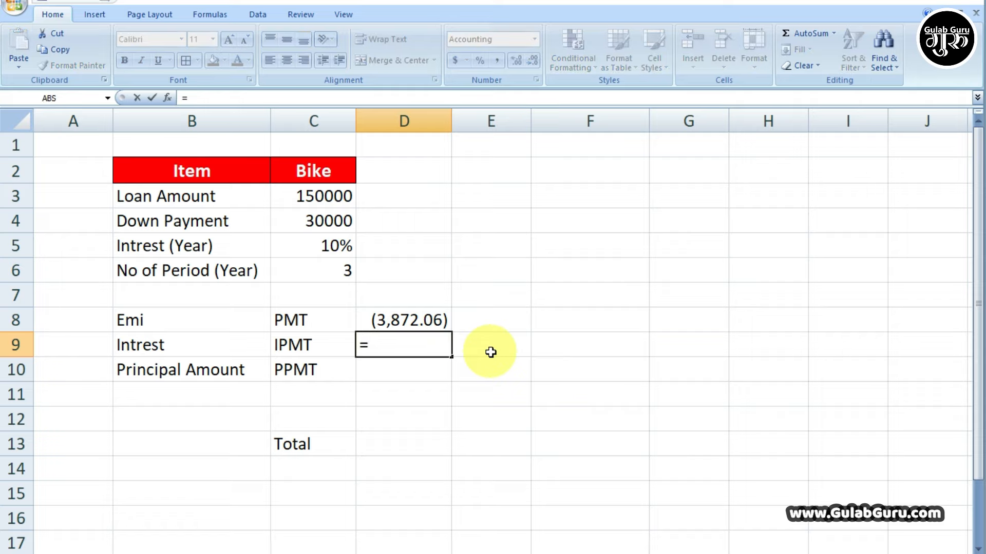
type("IPMT")
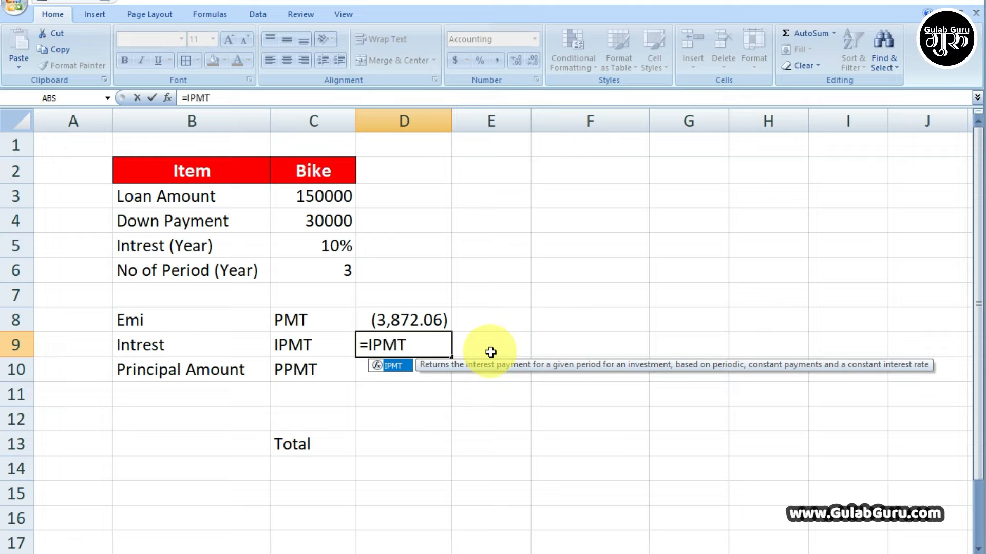
type("(")
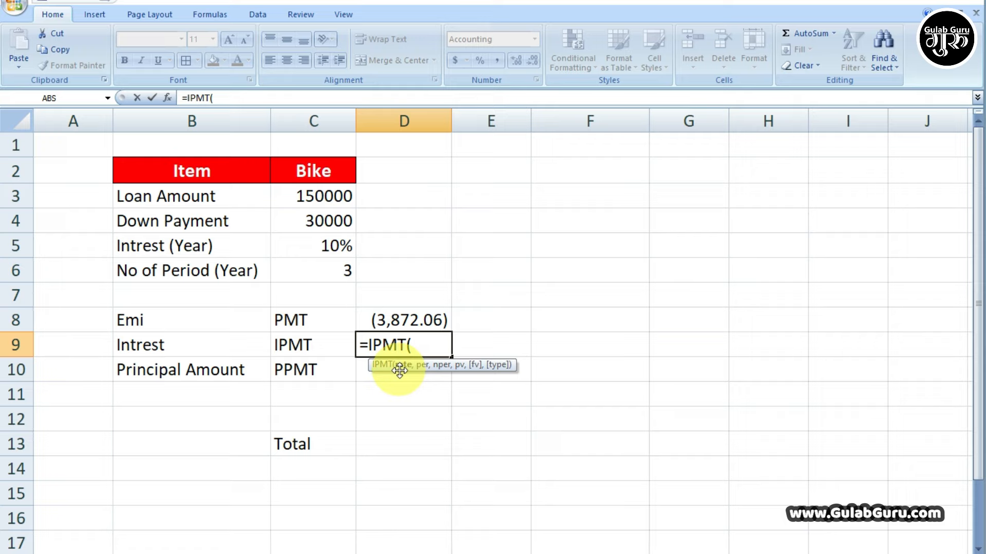
left_click(328, 246)
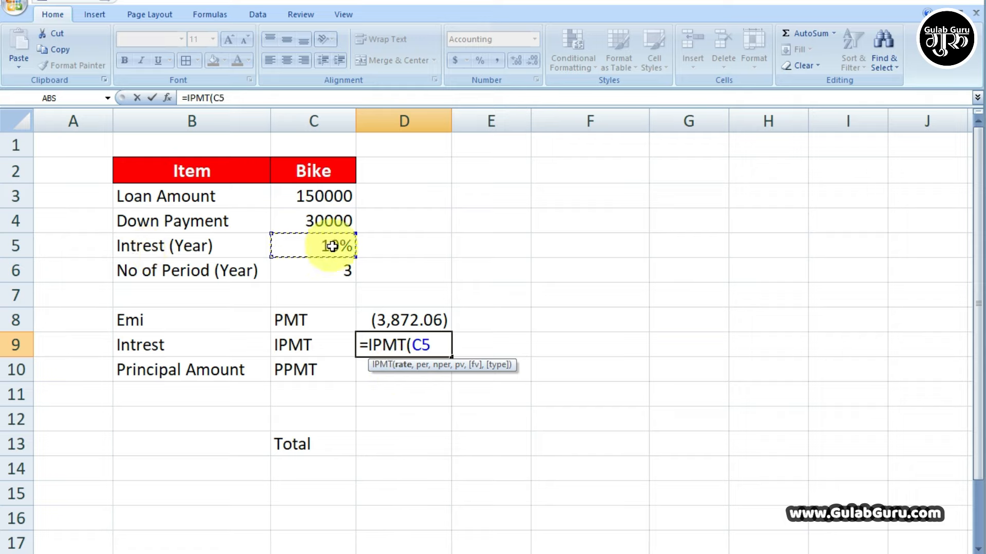
type("/12,1")
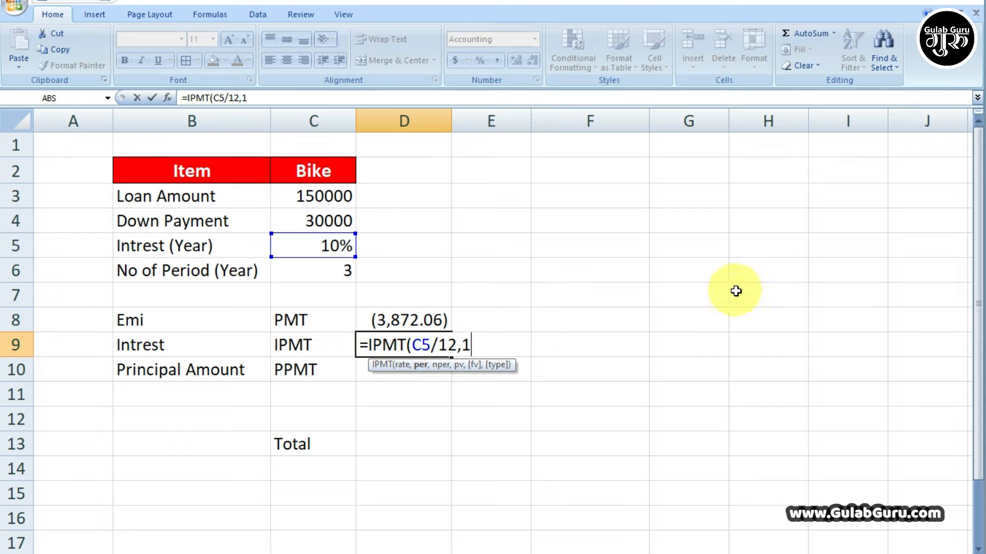
type(",")
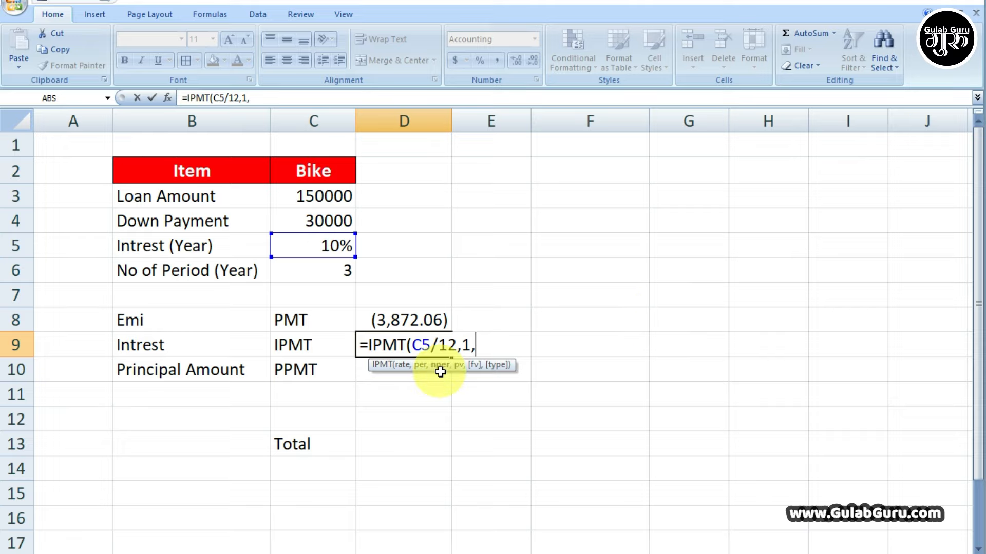
Complete the IPMT formula in D9 with C6*12 as the number of periods and C3-C4 as the present value.
left_click(305, 272)
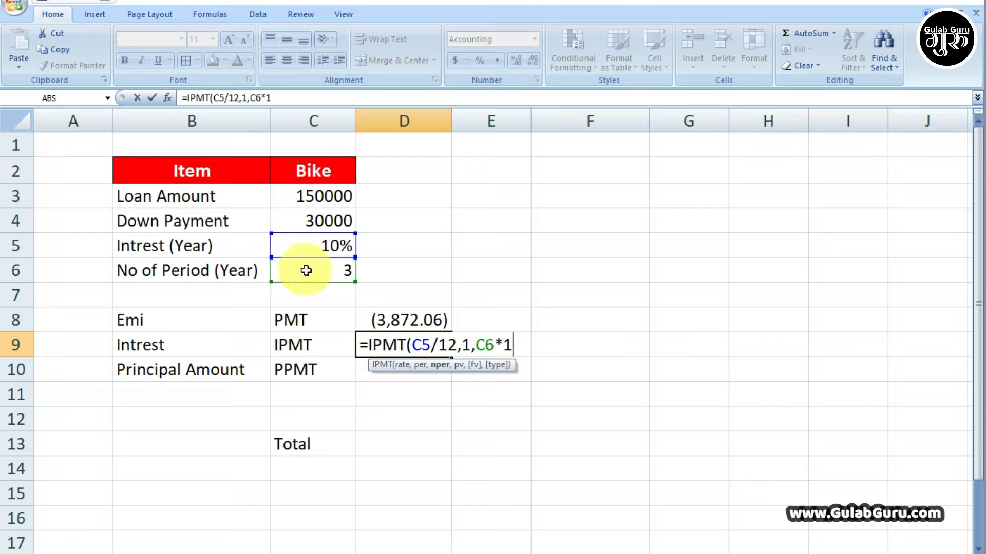
type("*12,")
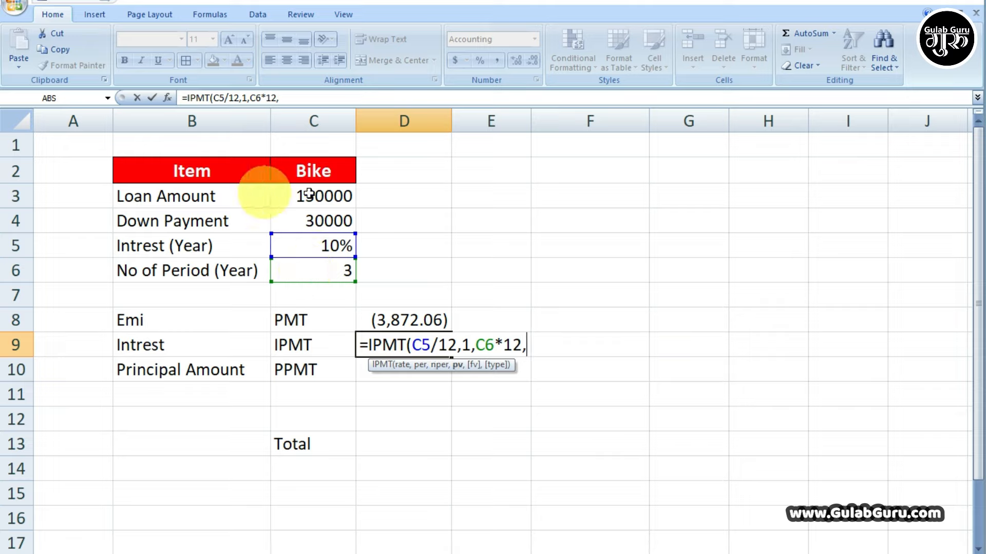
left_click(326, 198)
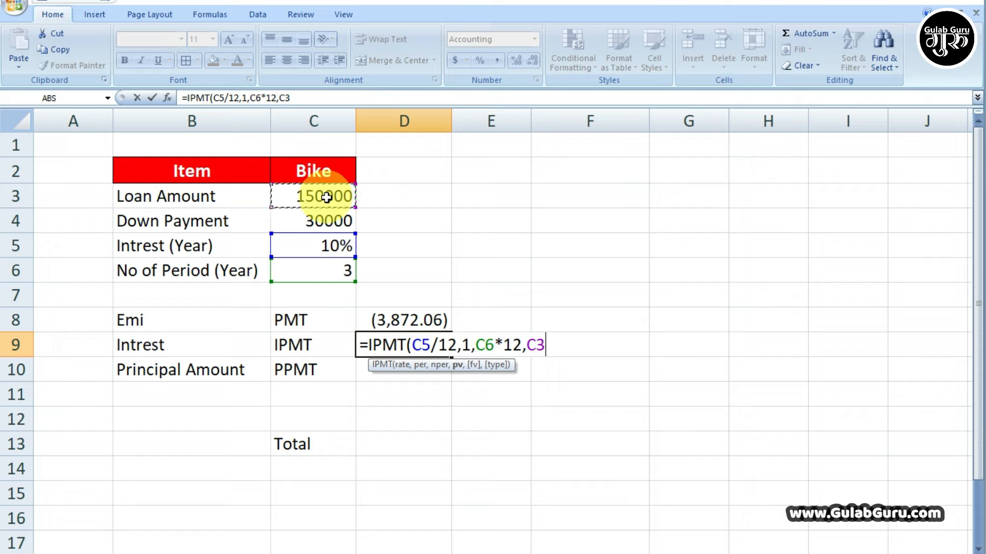
type("-")
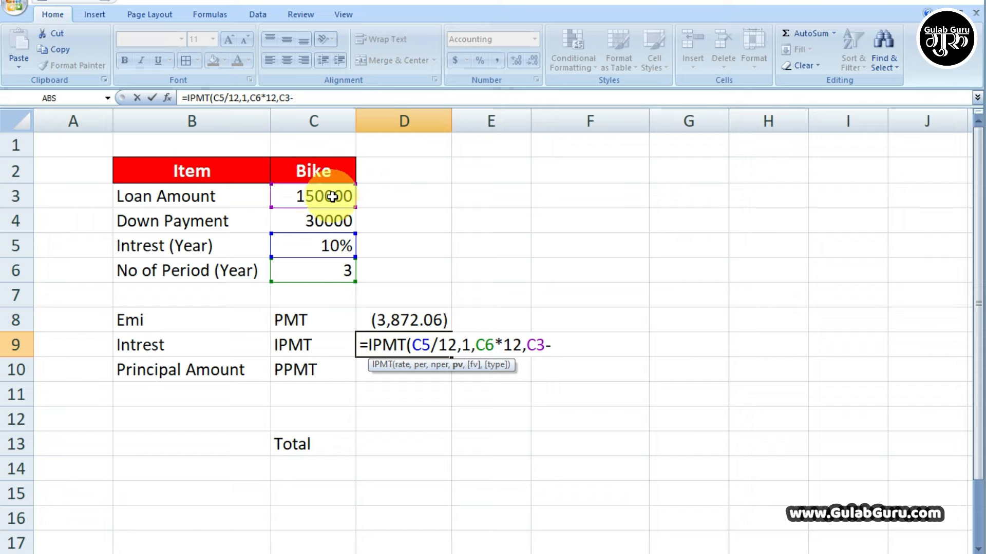
left_click(335, 223)
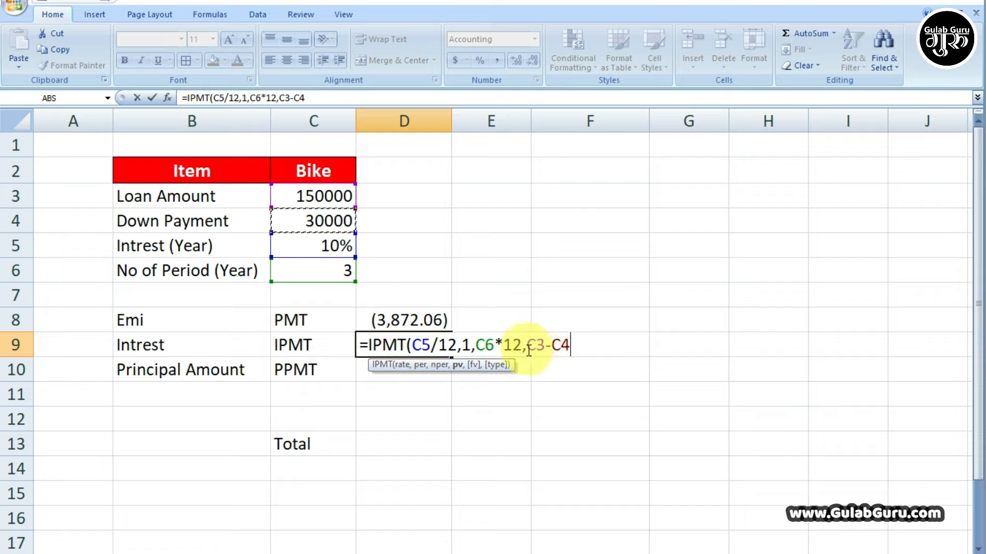
left_click(469, 345)
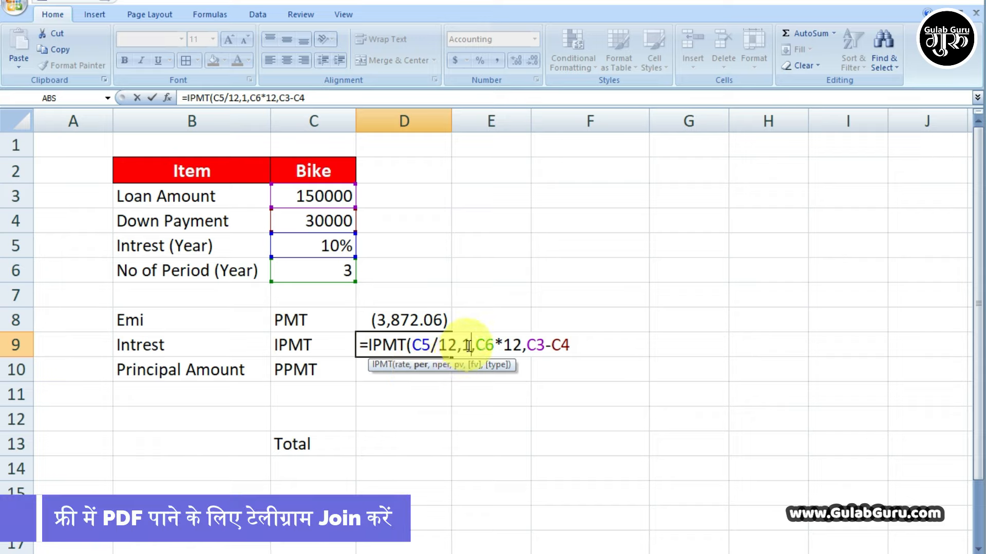
left_click(573, 349)
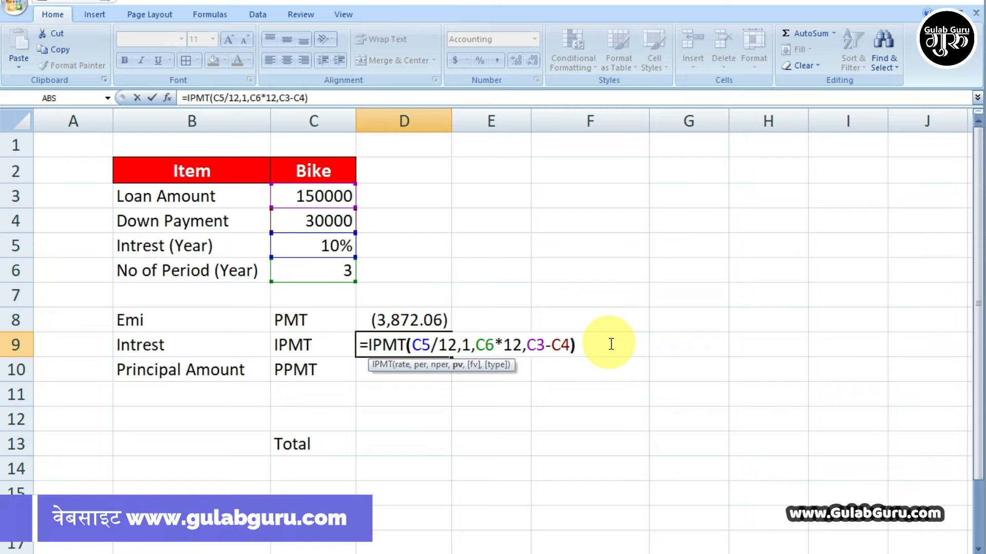
key("Return")
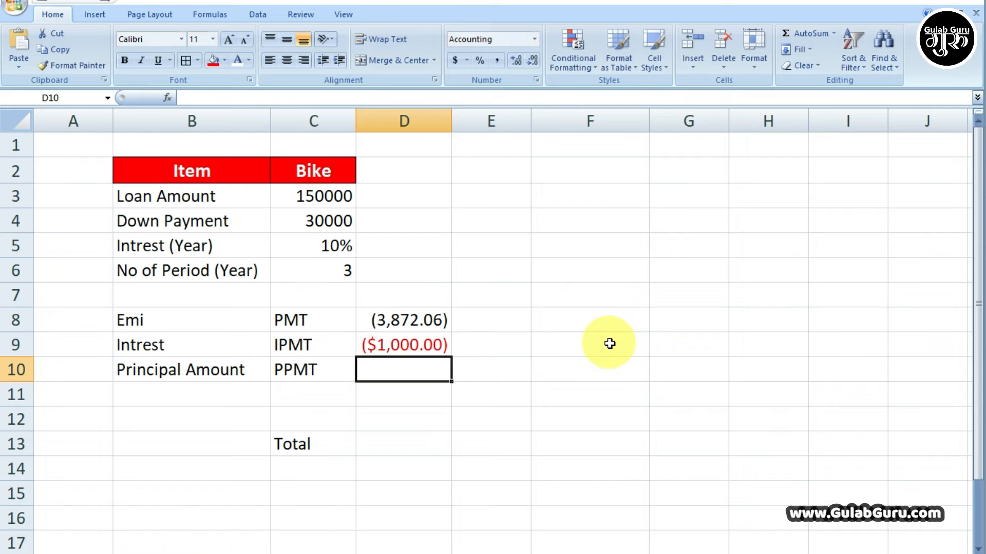
Apply the comma number style to the interest result in D9, without a currency symbol.
left_click(399, 320)
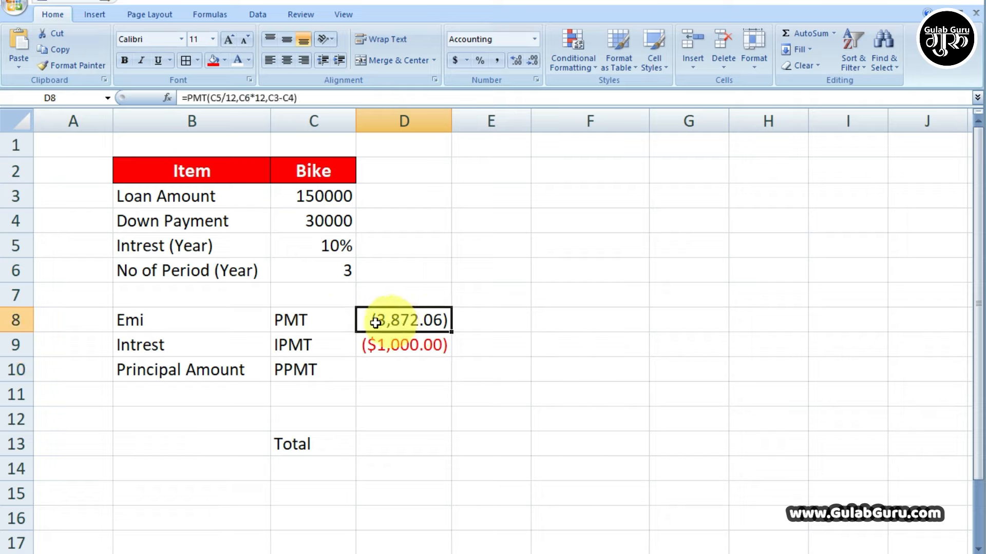
left_click(429, 349)
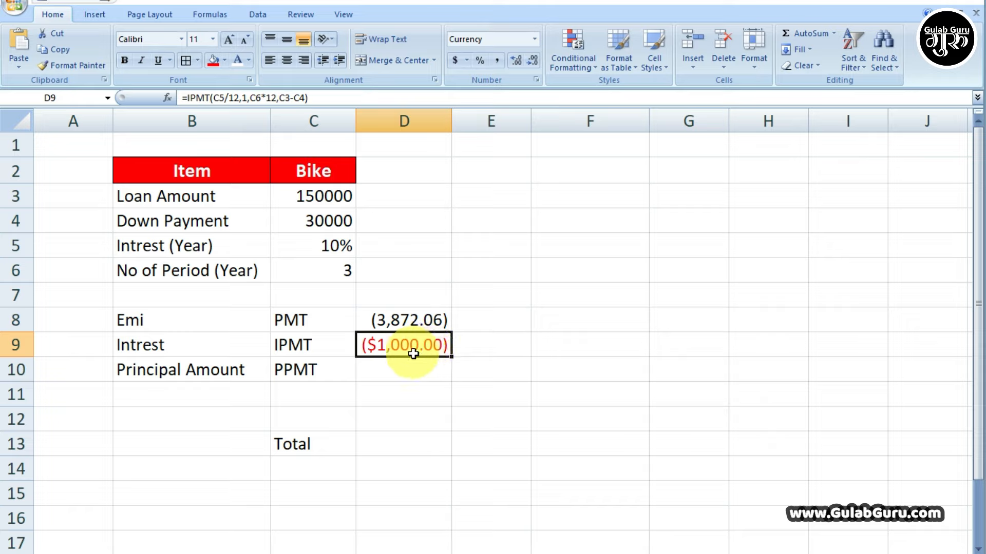
left_click(497, 61)
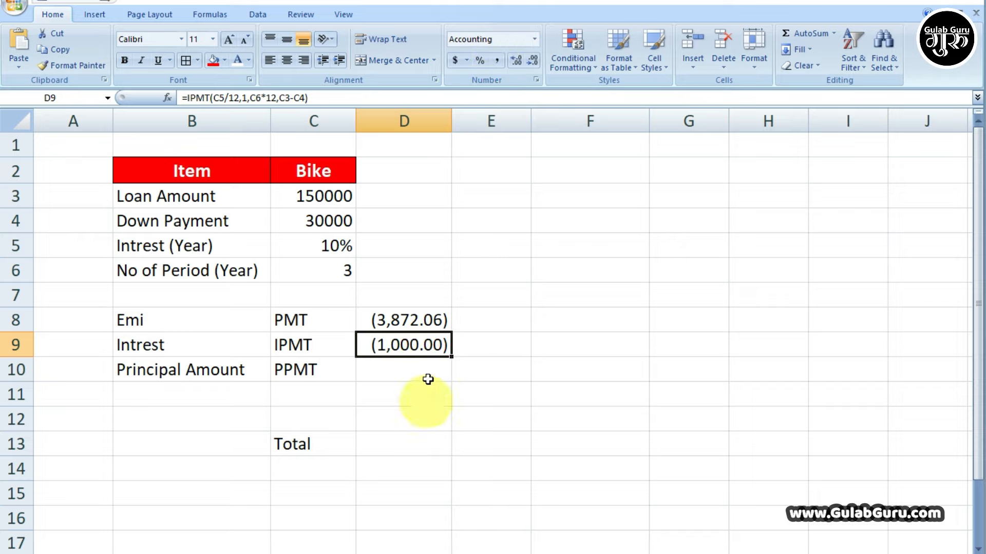
left_click(389, 322)
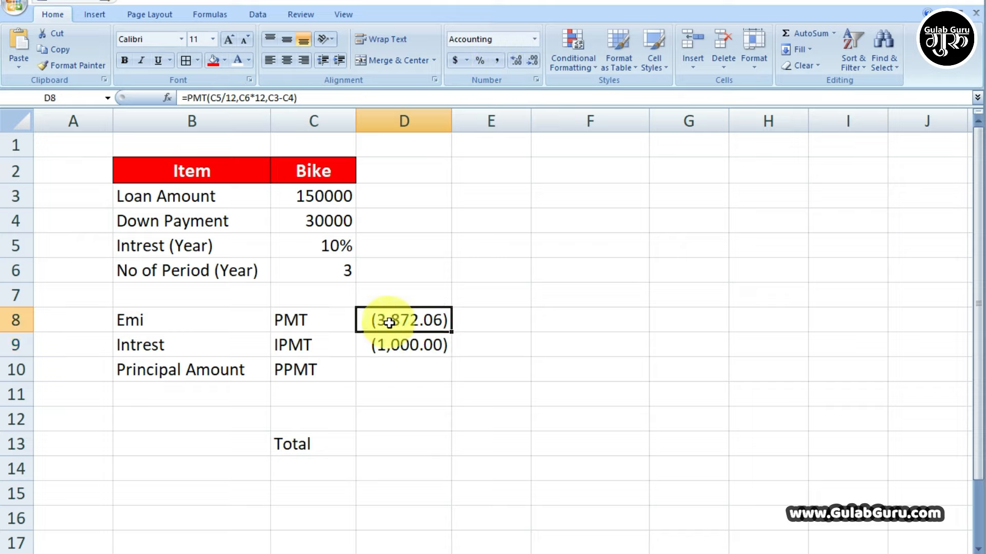
left_click(414, 368)
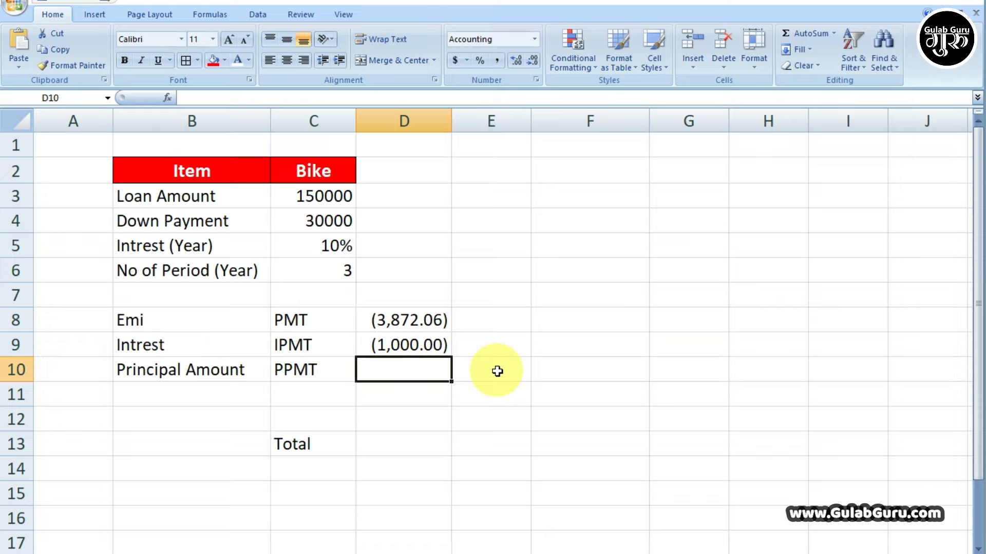
left_click(458, 194)
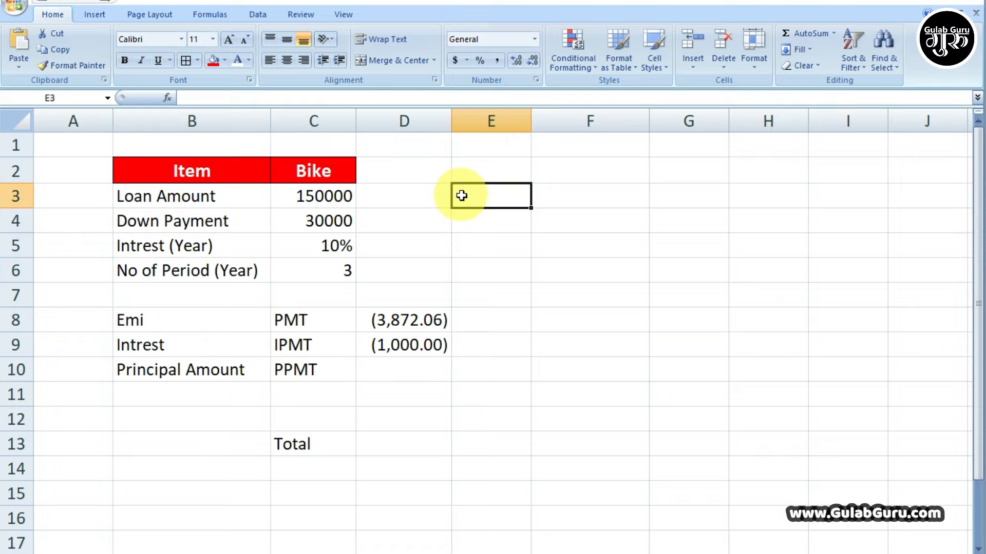
left_click(325, 195)
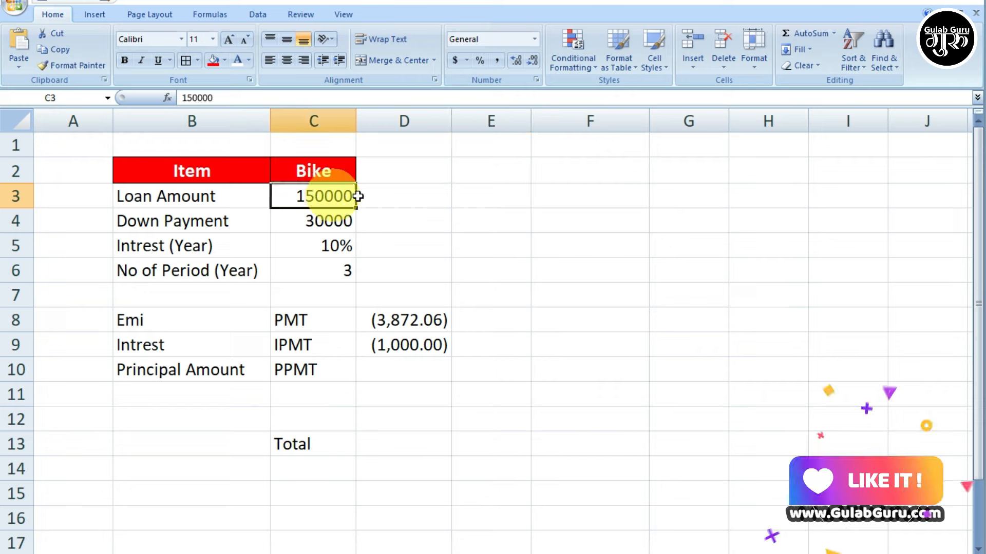
Calculate the financed amount in E3 by subtracting the down payment in C4 from the loan amount in C3.
left_click(475, 198)
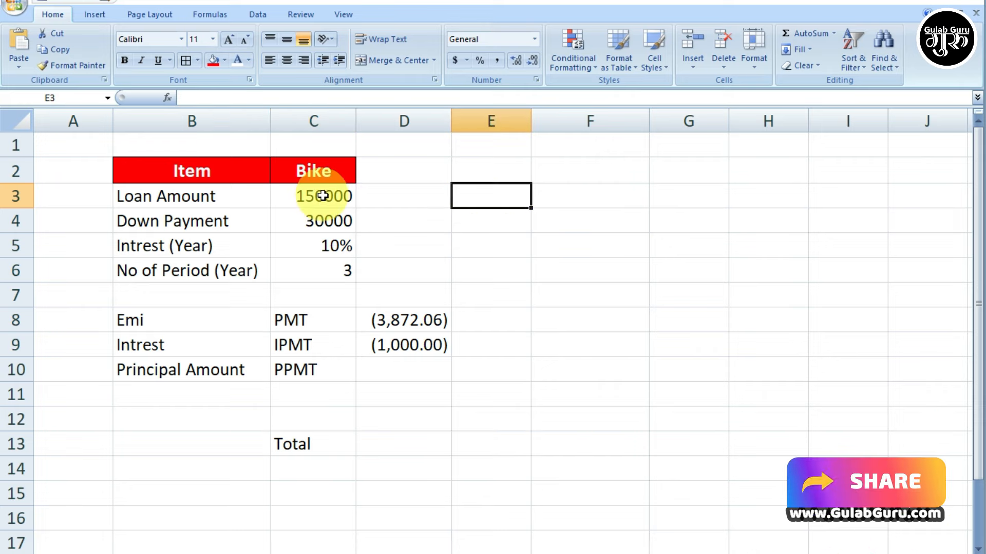
type("=")
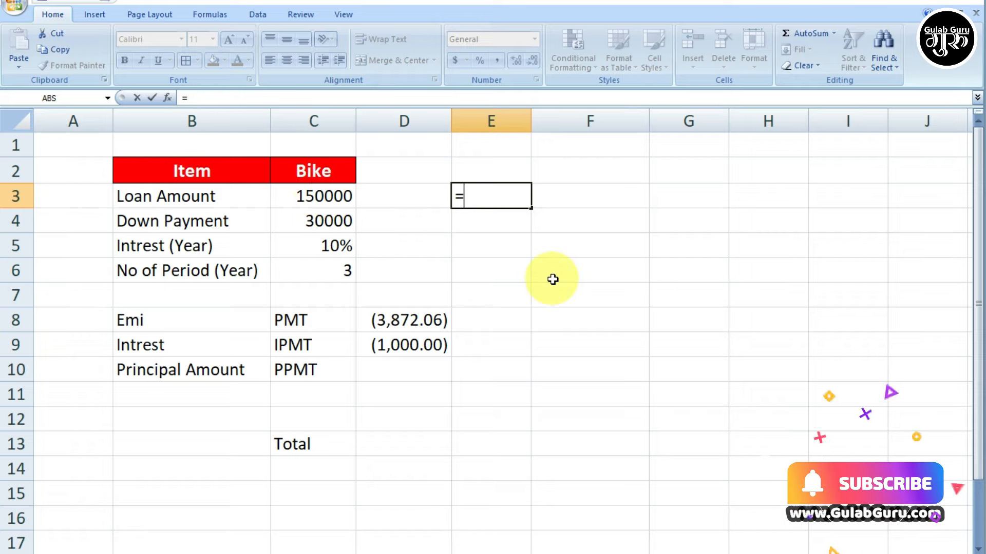
left_click(316, 197)
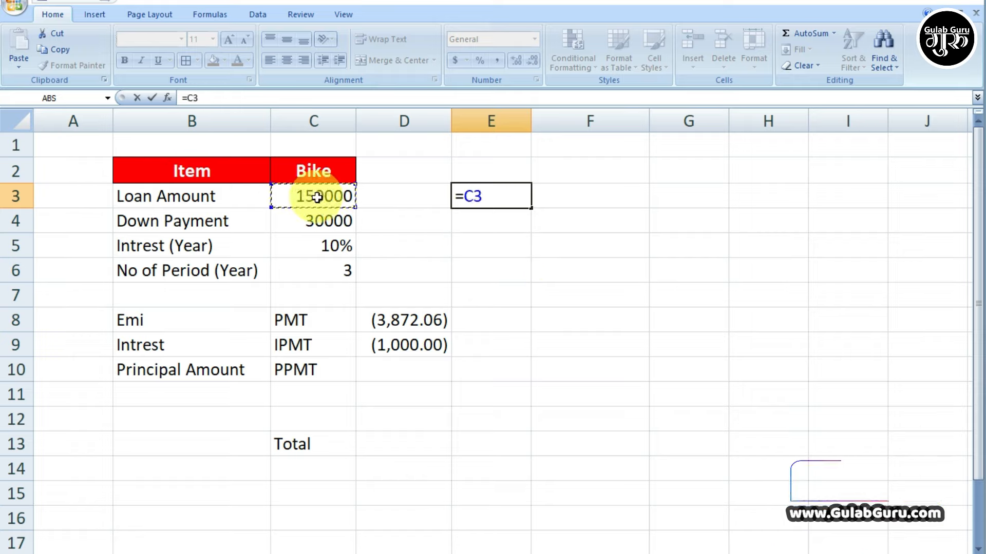
type("-")
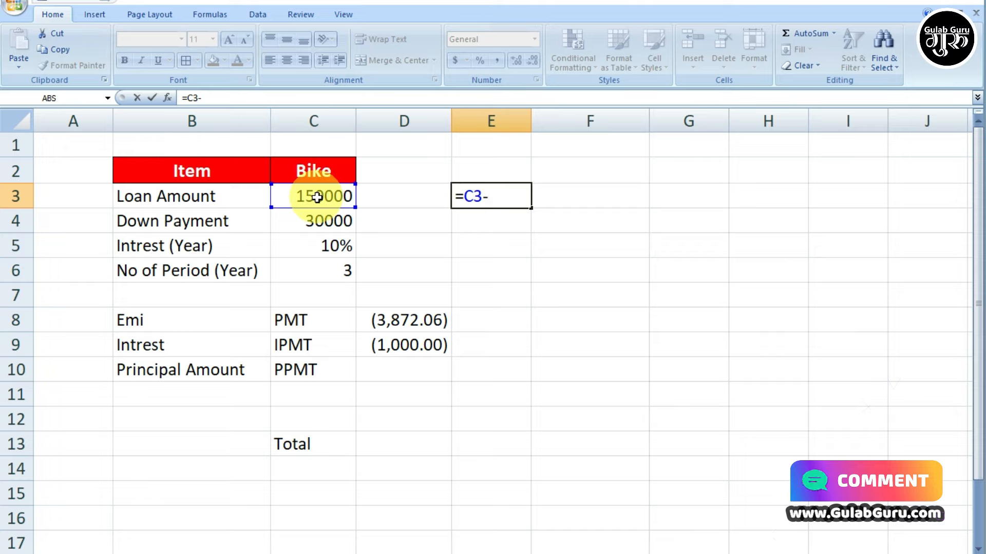
left_click(323, 222)
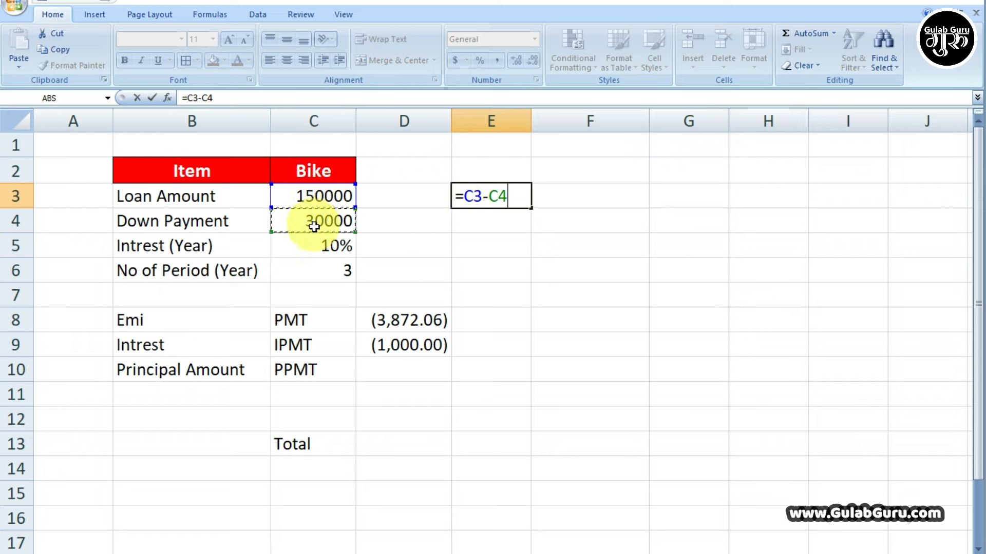
key("F2")
key("Left")
key("Left")
key("Left")
left_click(518, 198)
key("Return")
left_click(514, 199)
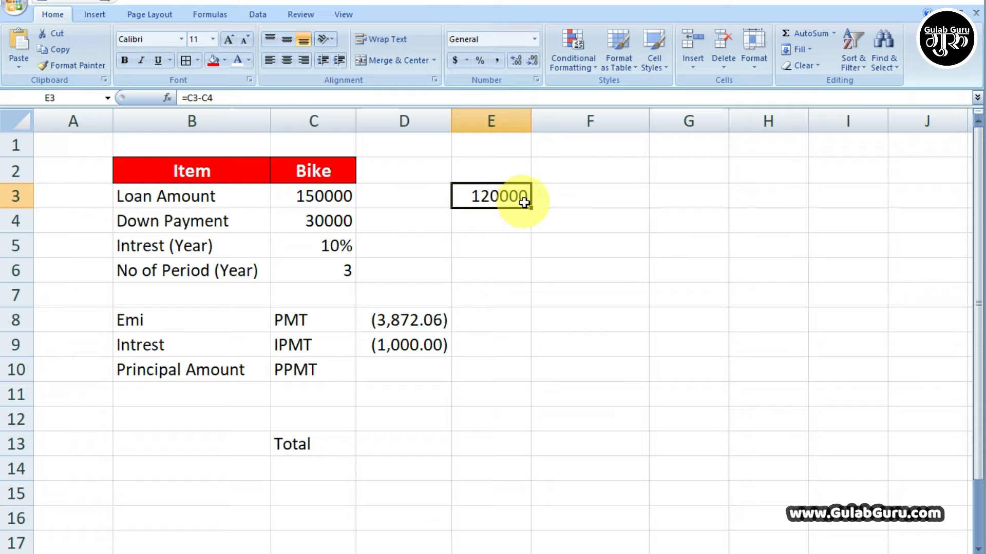
Examine how the financed amount in E3 and the yearly interest rate in C5 relate to the EMI in D8 and interest in D9.
left_click(525, 222)
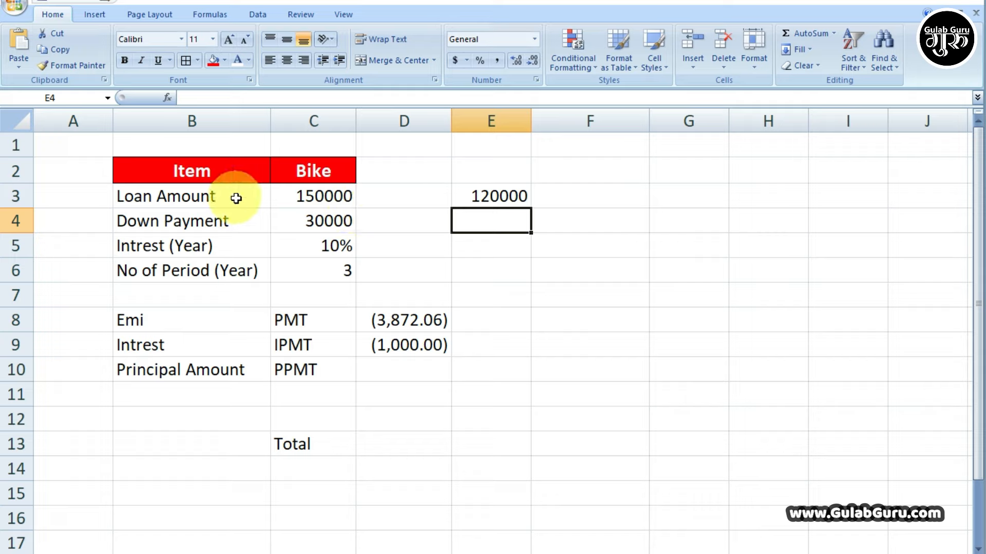
left_click(330, 245)
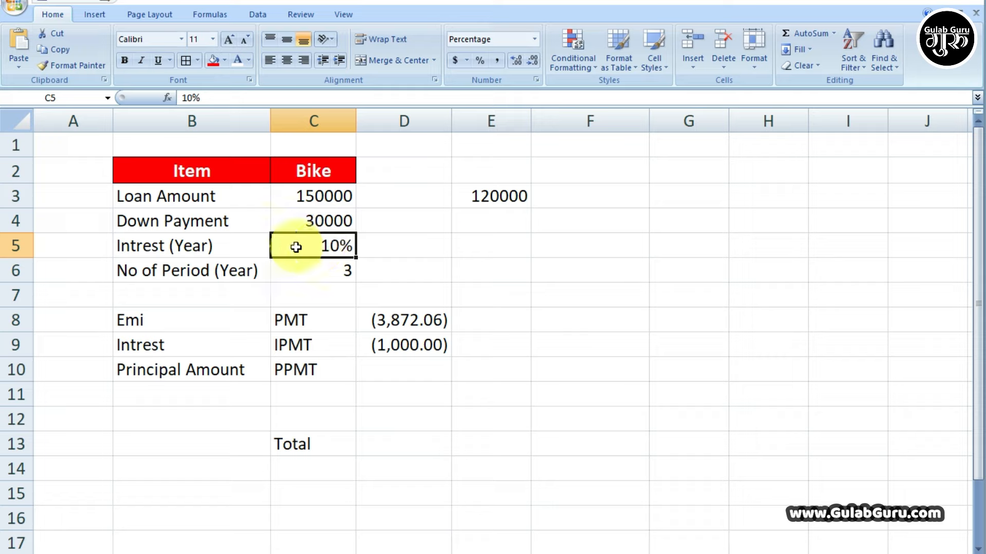
left_click(462, 248)
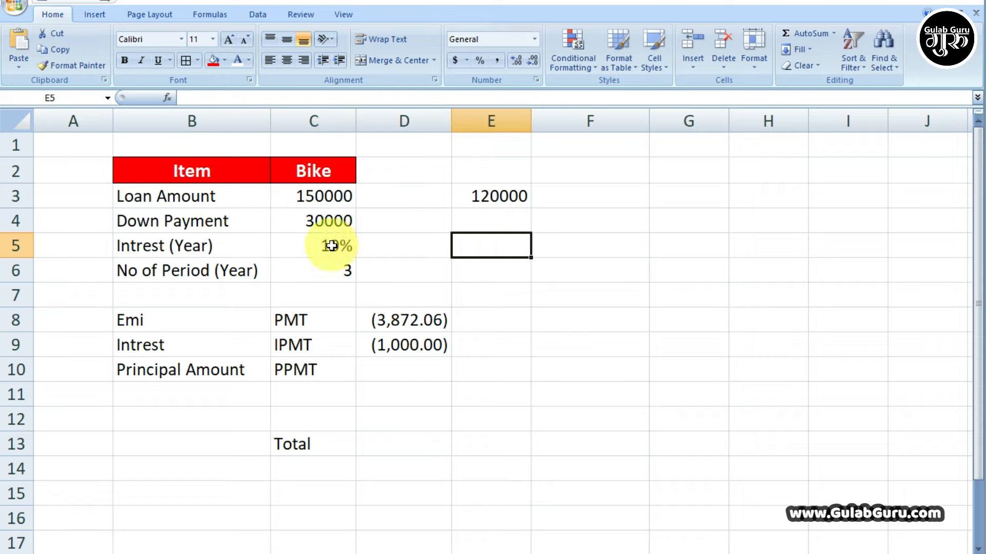
left_click(480, 196)
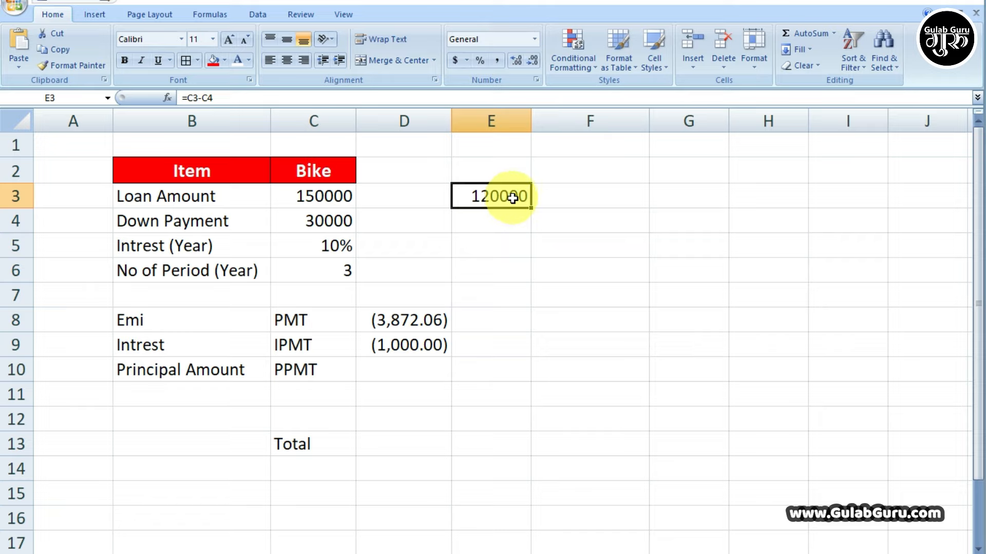
left_click(330, 245)
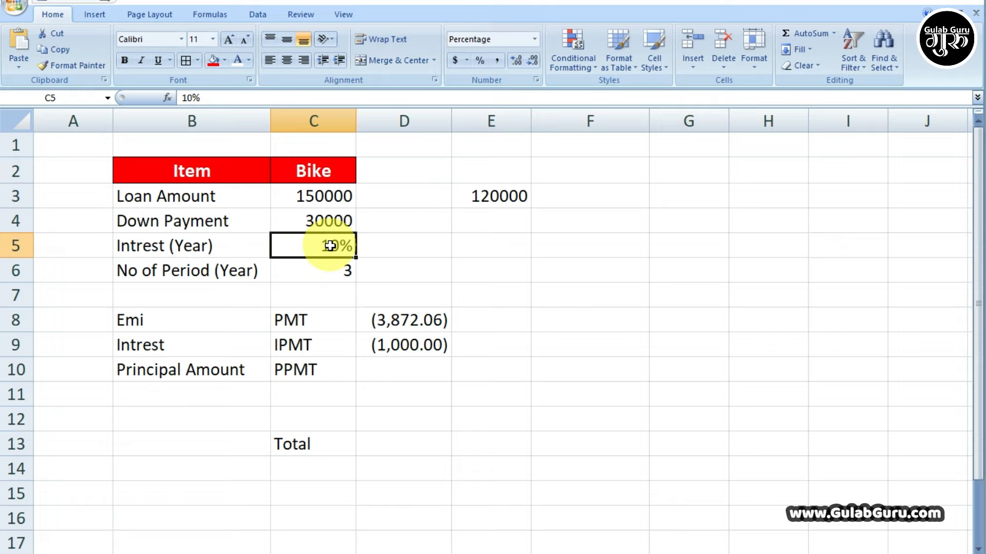
left_click(491, 197)
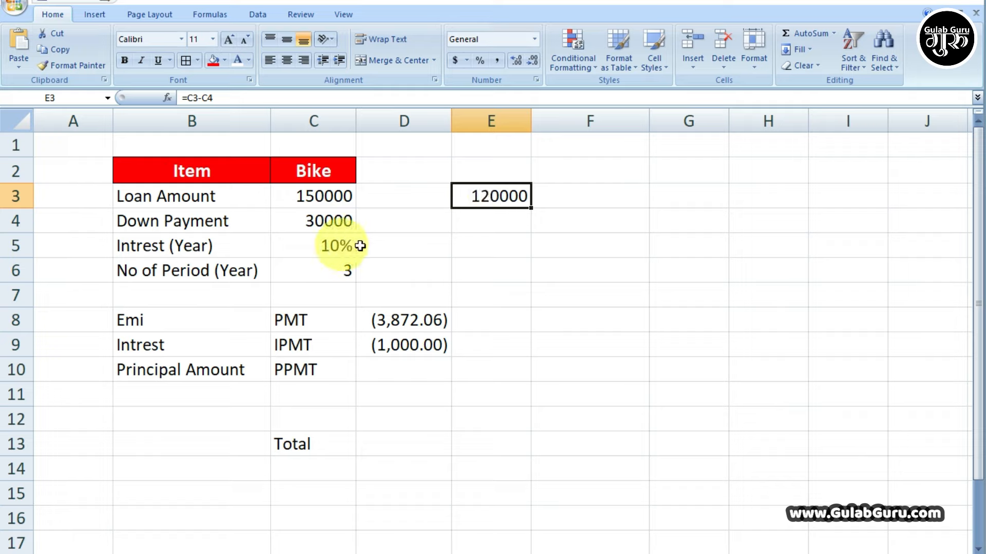
left_click(398, 322)
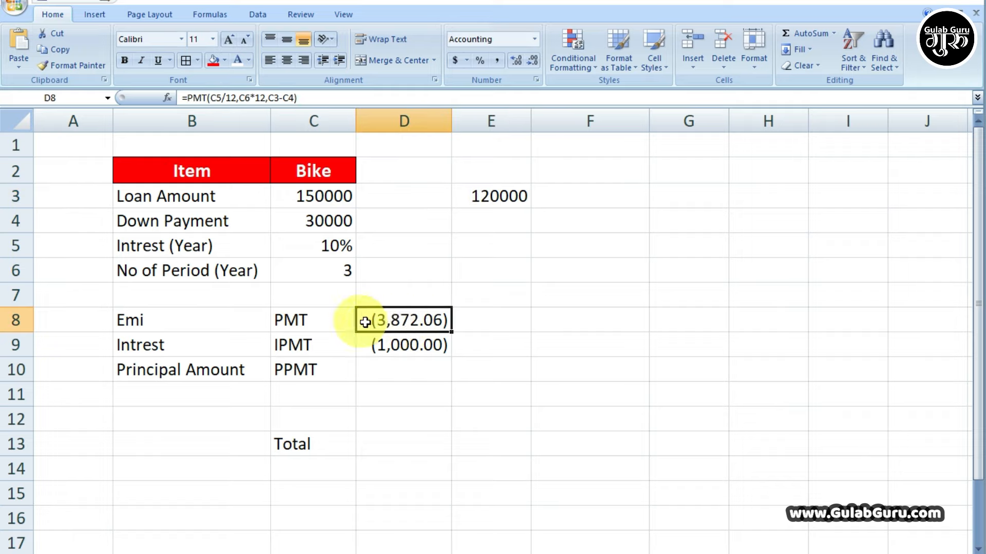
left_click(485, 197)
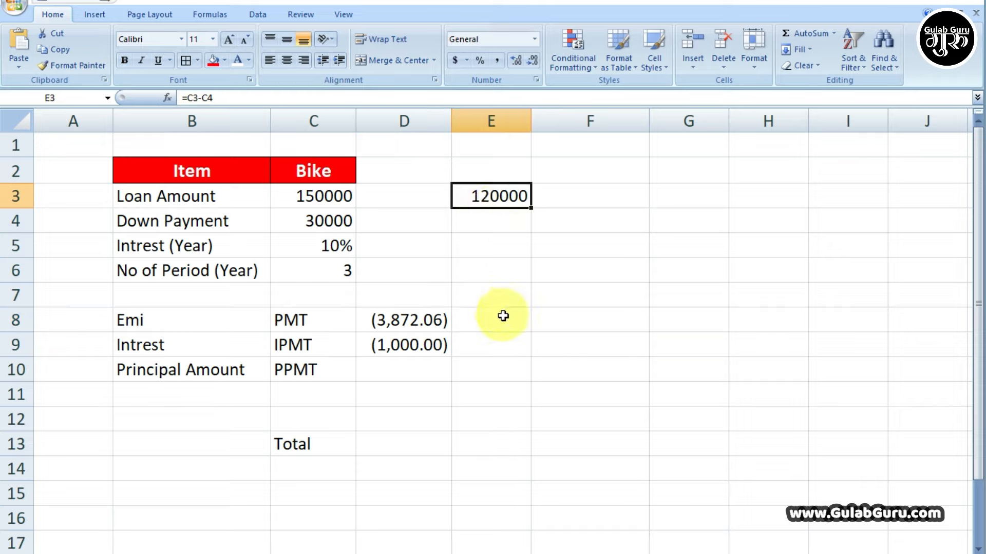
left_click(403, 319)
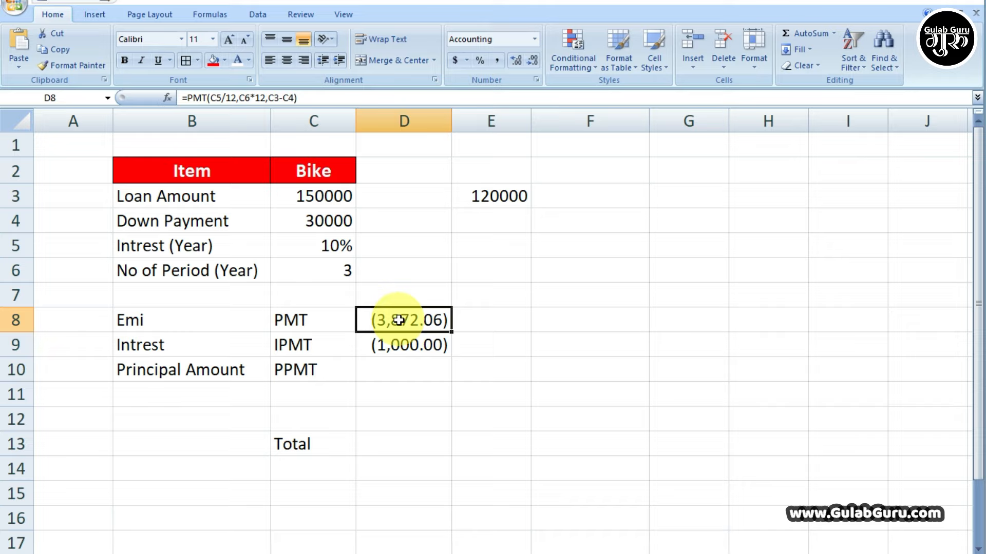
left_click(400, 346)
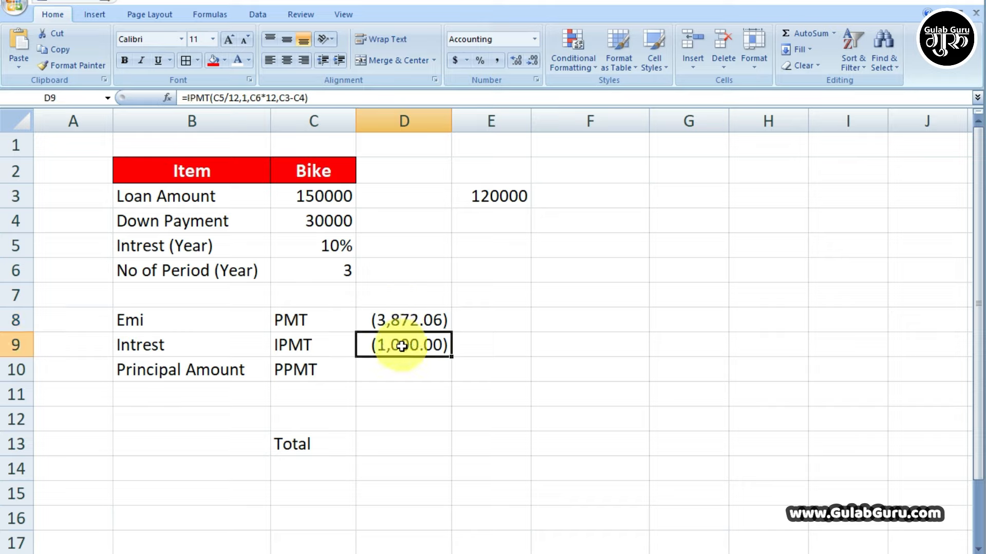
Begin a PPMT formula in D10 for the principal amount, using C5/12 as the monthly rate and 1 as the period.
left_click(399, 371)
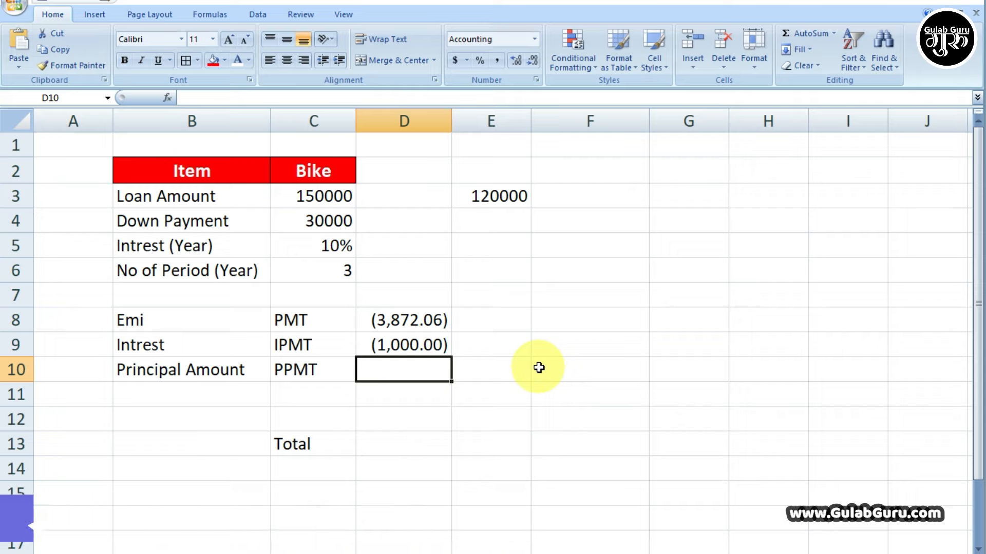
type("=")
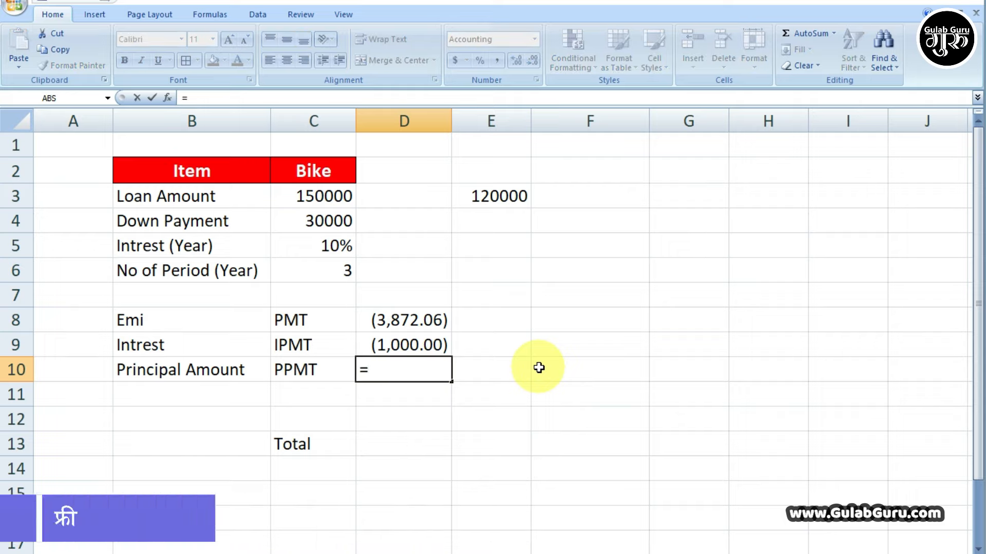
type("PPMT(")
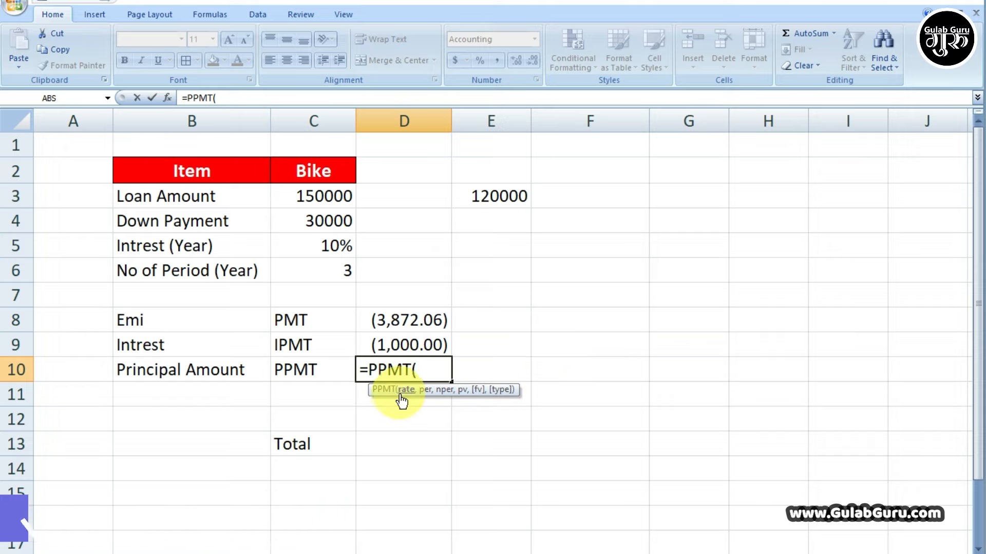
left_click(332, 249)
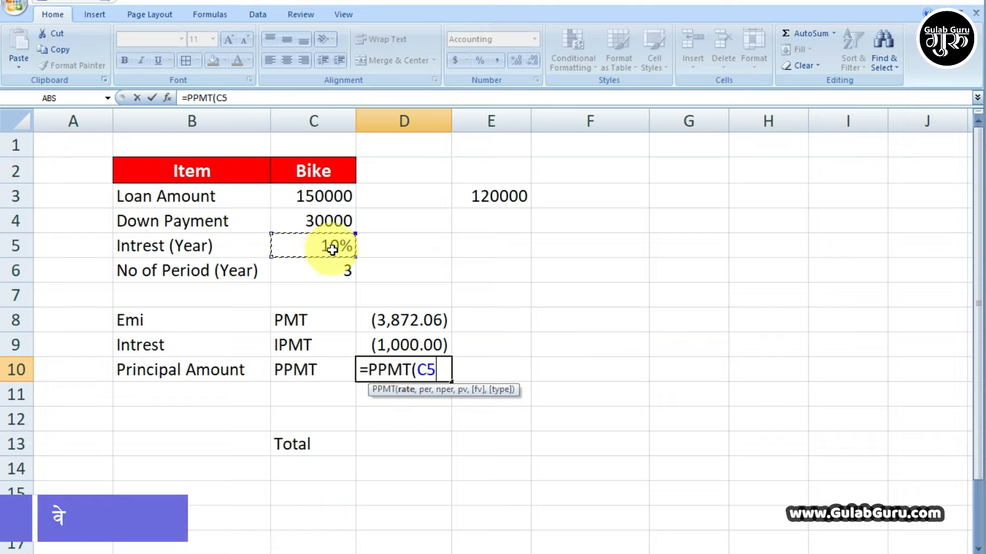
type("/12")
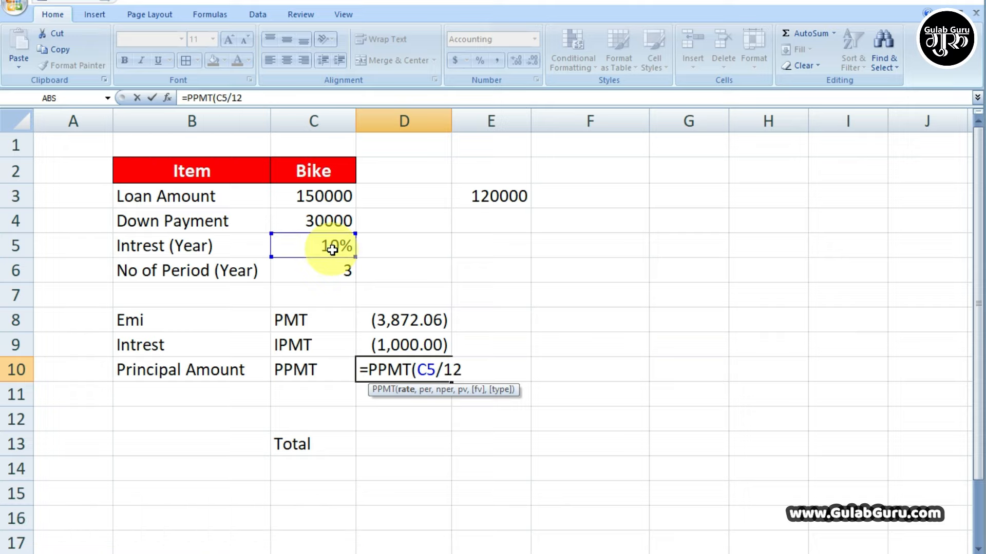
type(",1,")
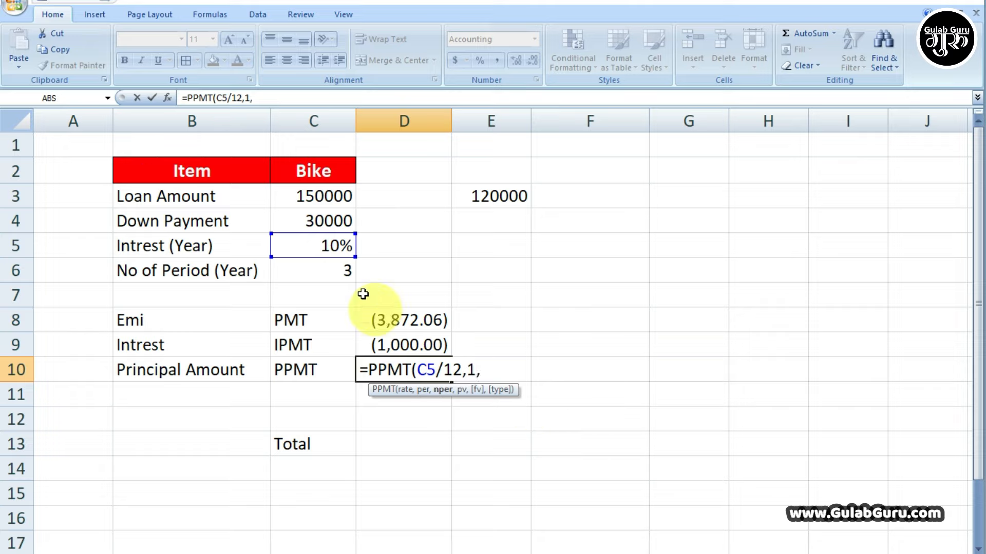
Complete the PPMT formula in D10 with C6*12 as the number of periods and C3-C4 as the present value.
left_click(331, 272)
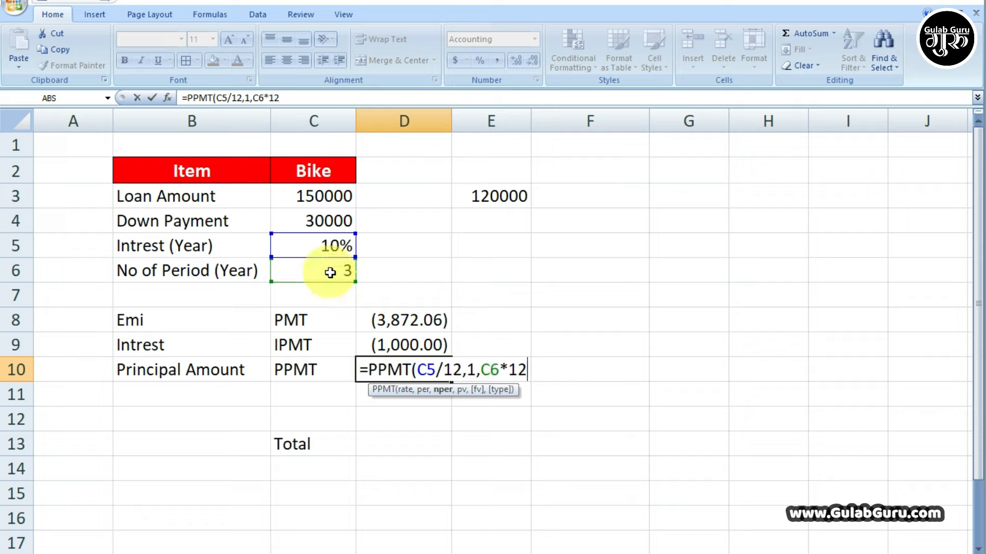
type("*12,")
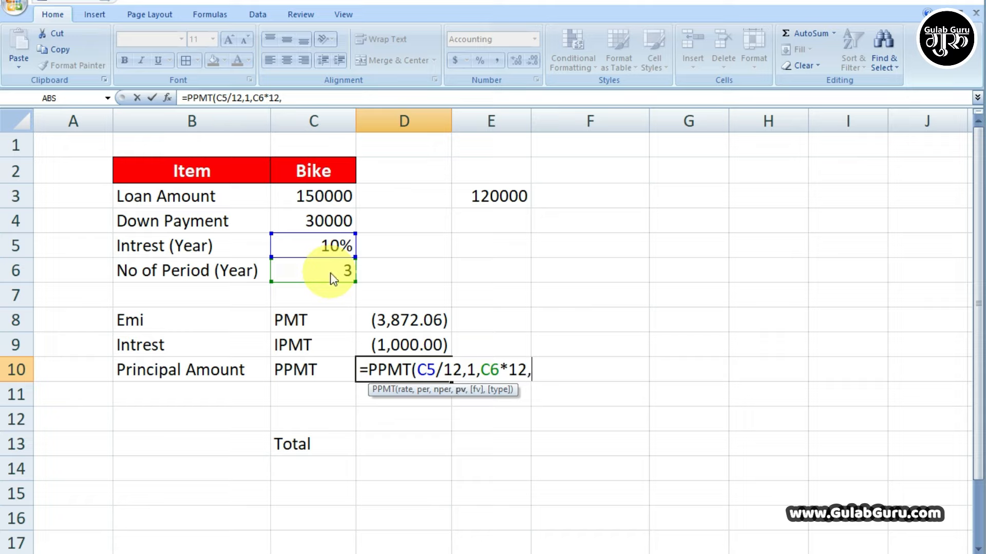
left_click(315, 199)
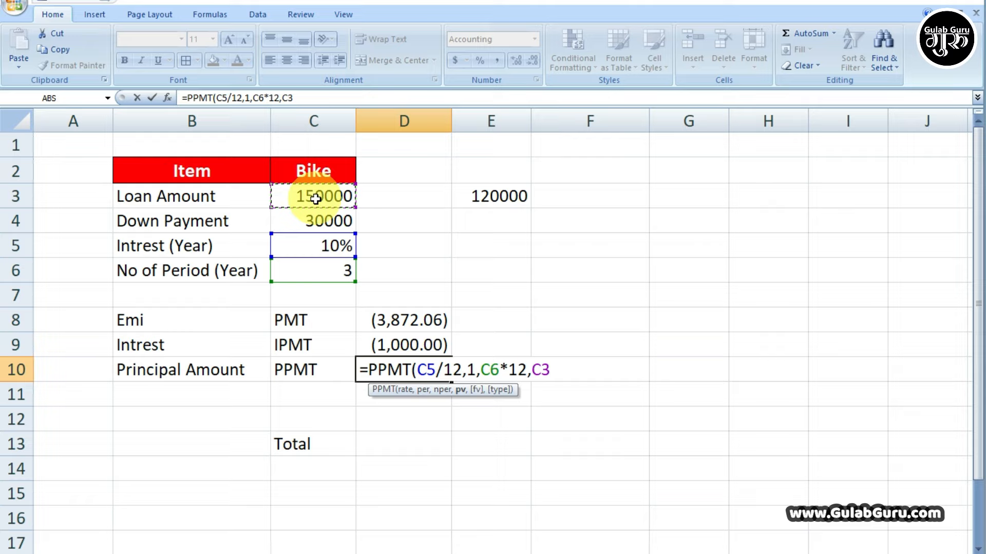
type("-")
left_click(328, 221)
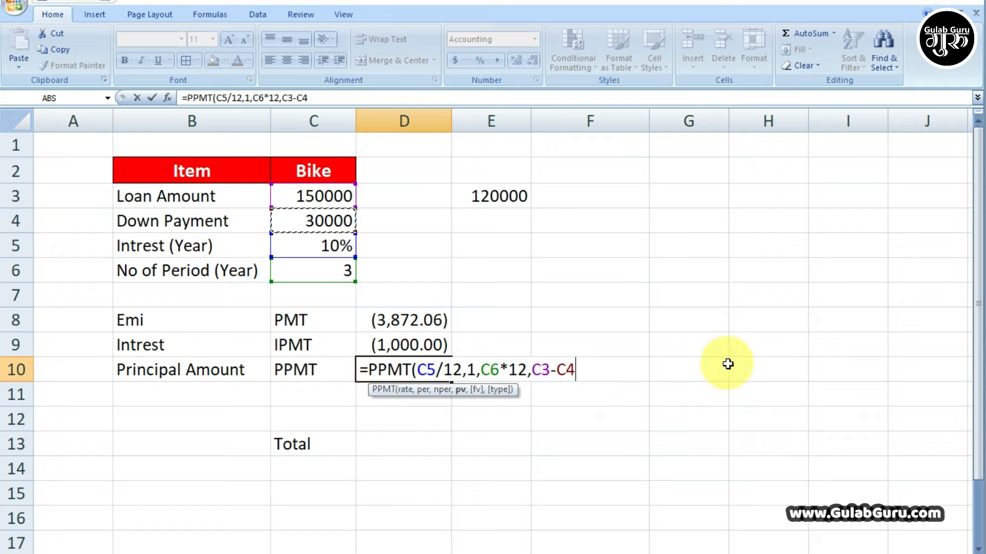
type(")")
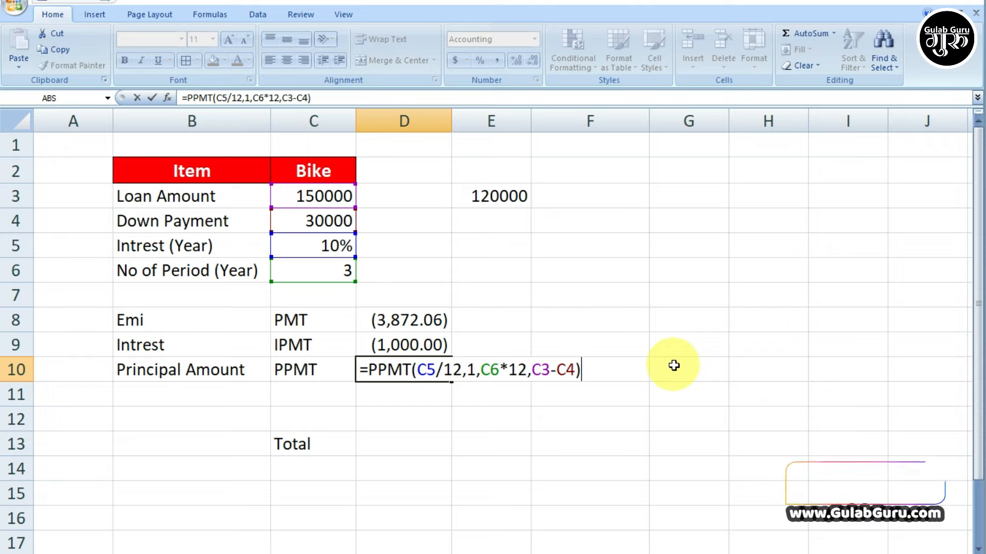
key("Return")
Apply the comma number style to the principal result in D10, without a currency symbol.
left_click(365, 377)
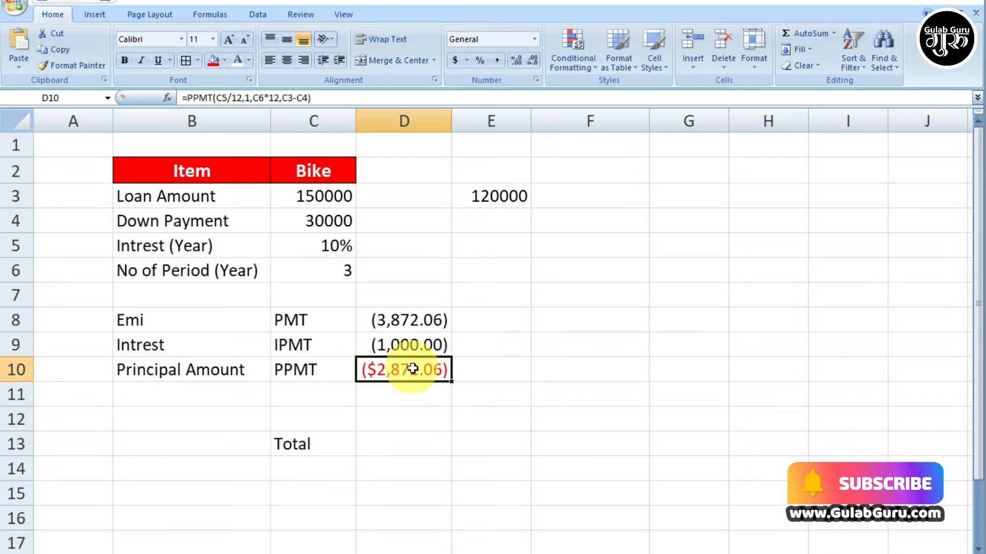
left_click(496, 58)
left_click(421, 394)
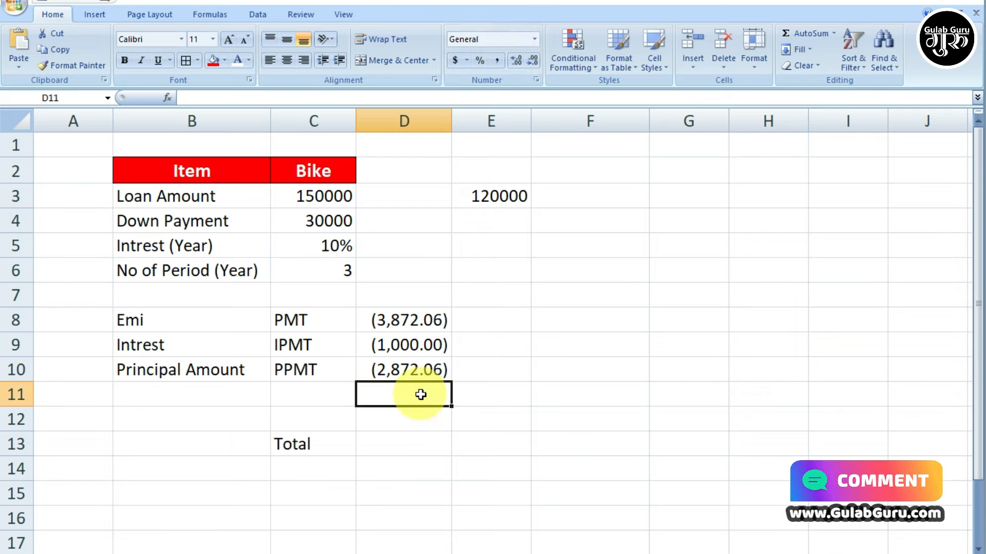
Examine the EMI, interest and principal results in D8 to D10 and how interest and principal relate to the EMI.
left_click(402, 321)
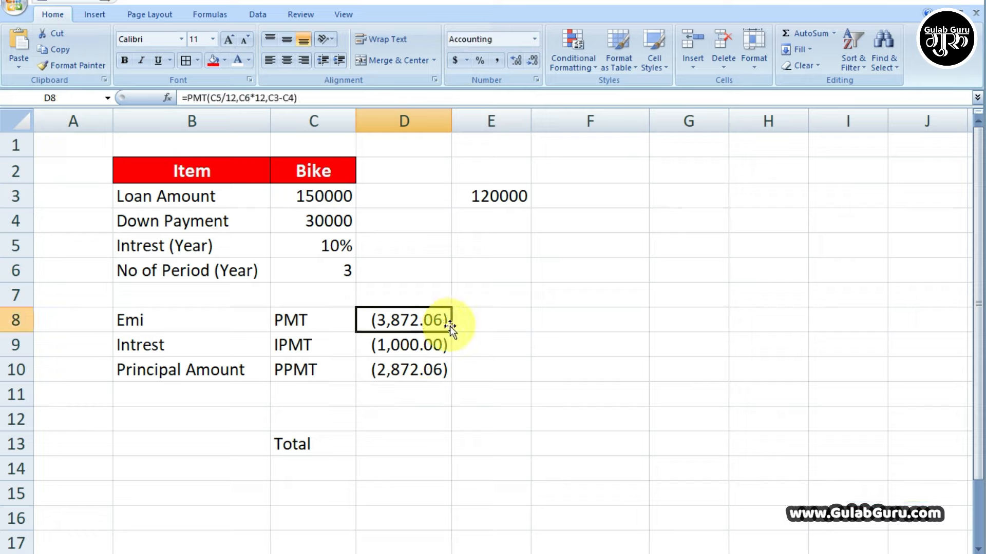
left_click(402, 348)
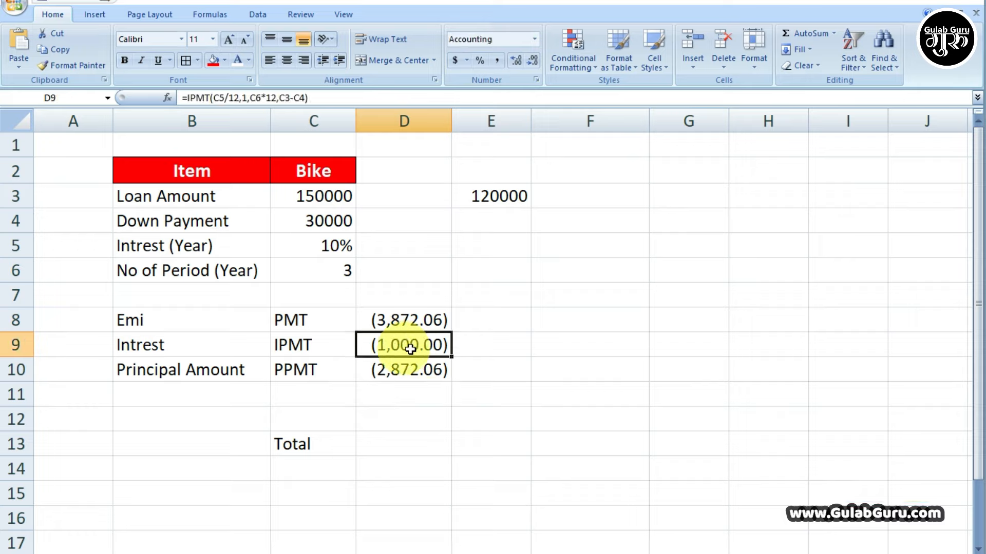
left_click(406, 373)
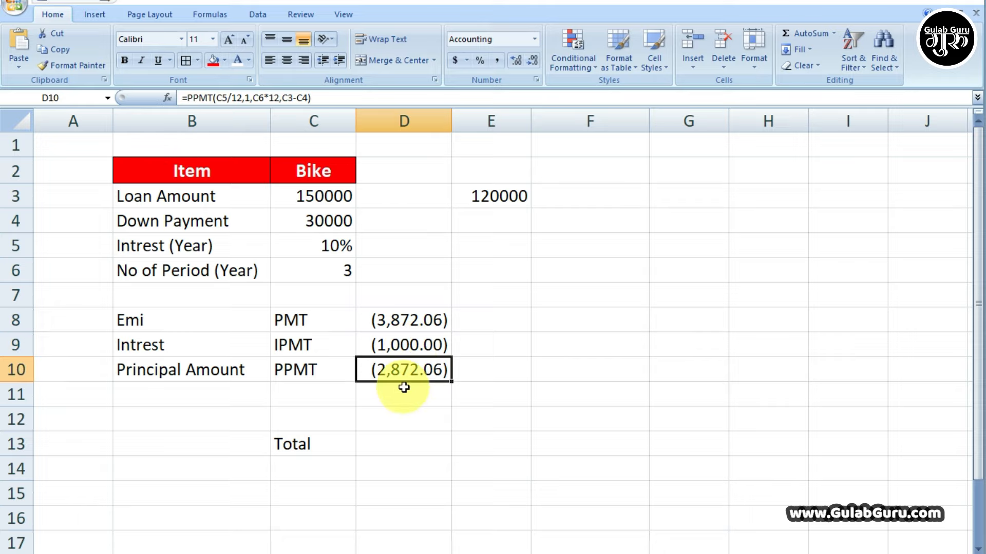
left_click(422, 394)
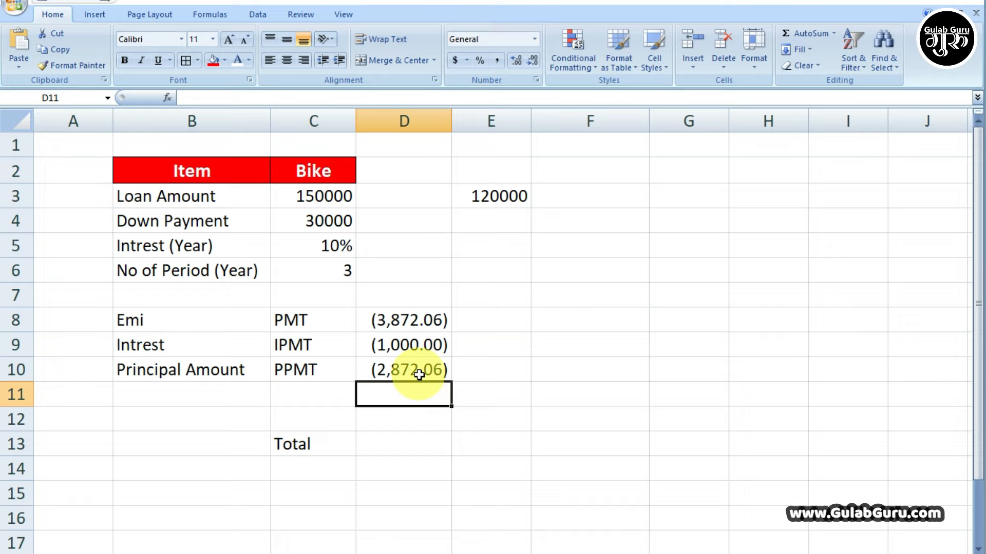
left_click(400, 371)
left_click(401, 429)
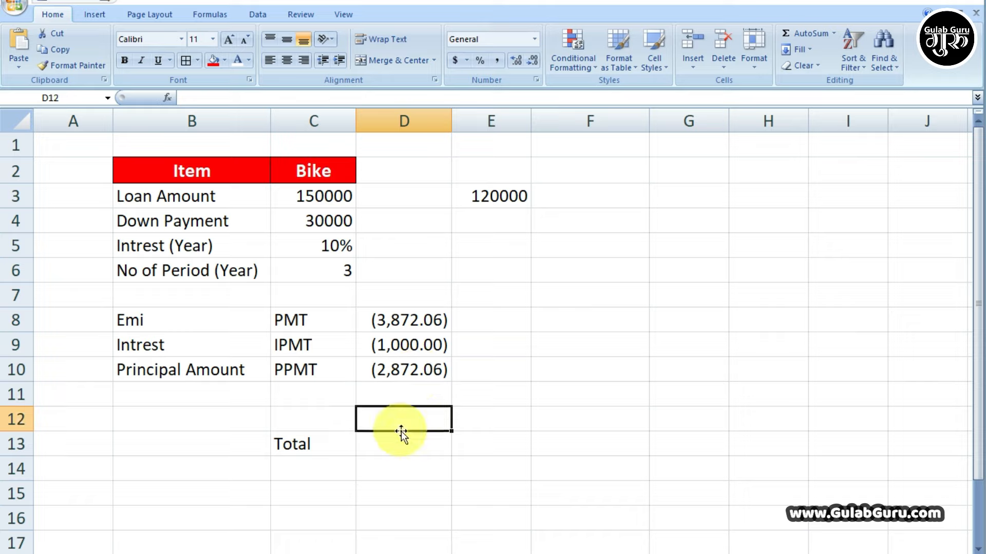
left_click(402, 434)
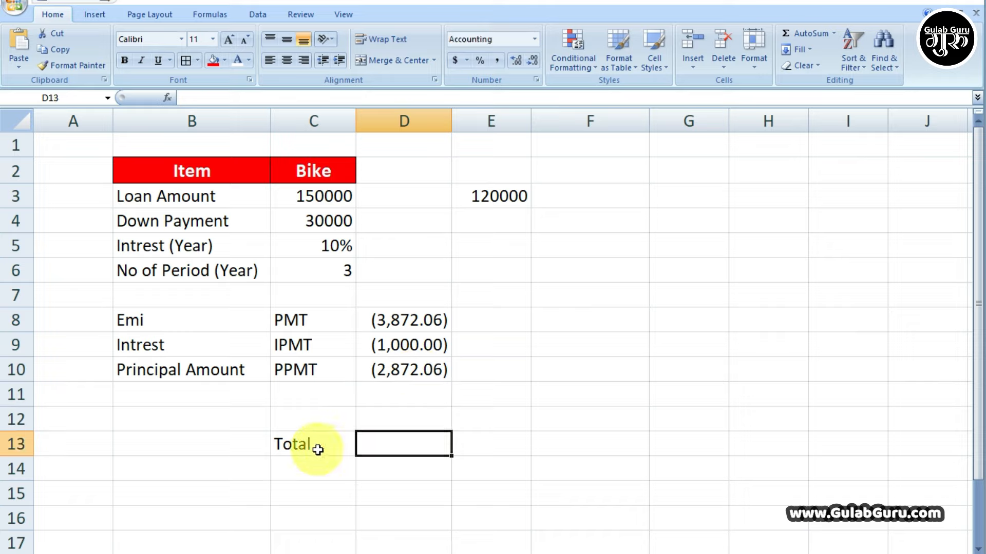
left_click(393, 352)
left_click_drag(395, 361, 402, 368)
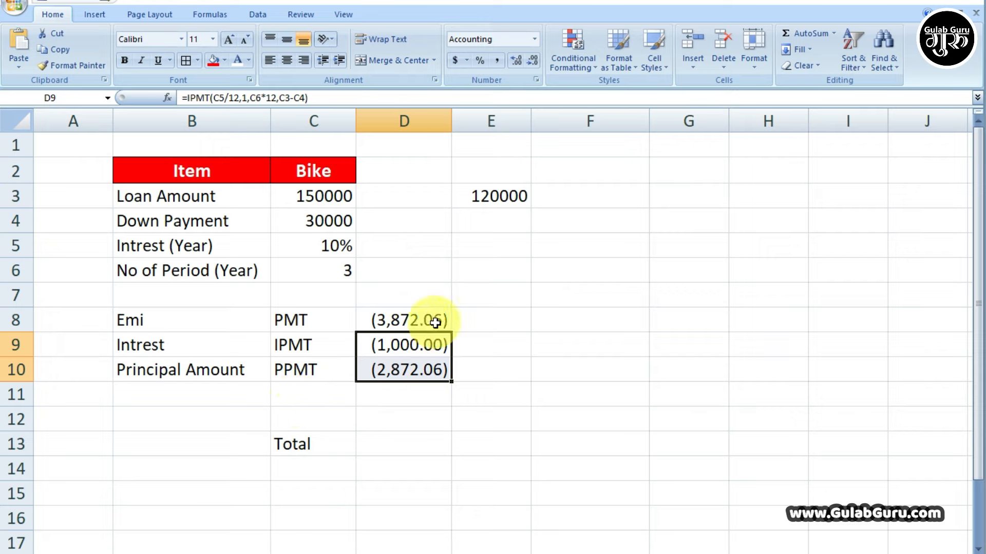
Add the principal in D10 and the interest in D9 with the formula =D10+D9 in the Total cell D13.
left_click(400, 443)
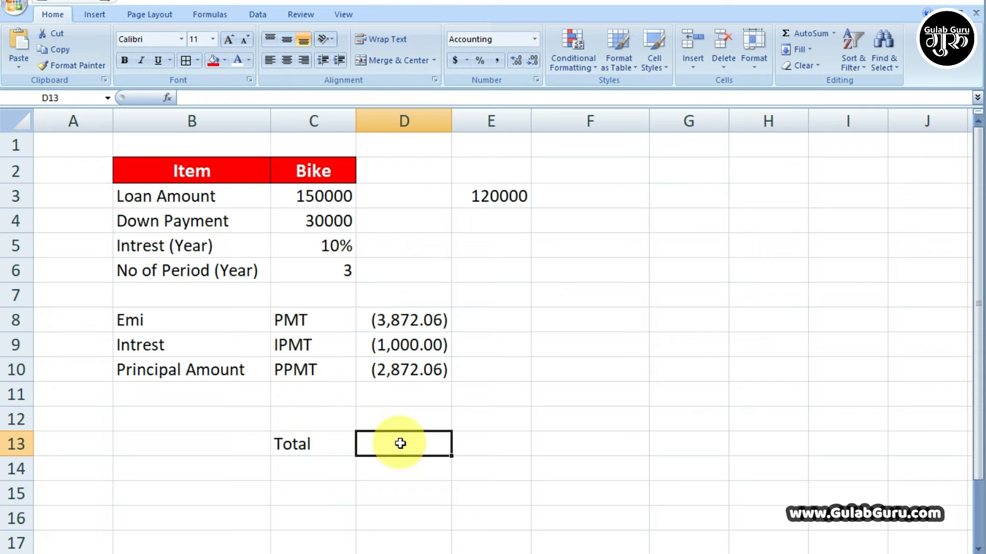
type("=")
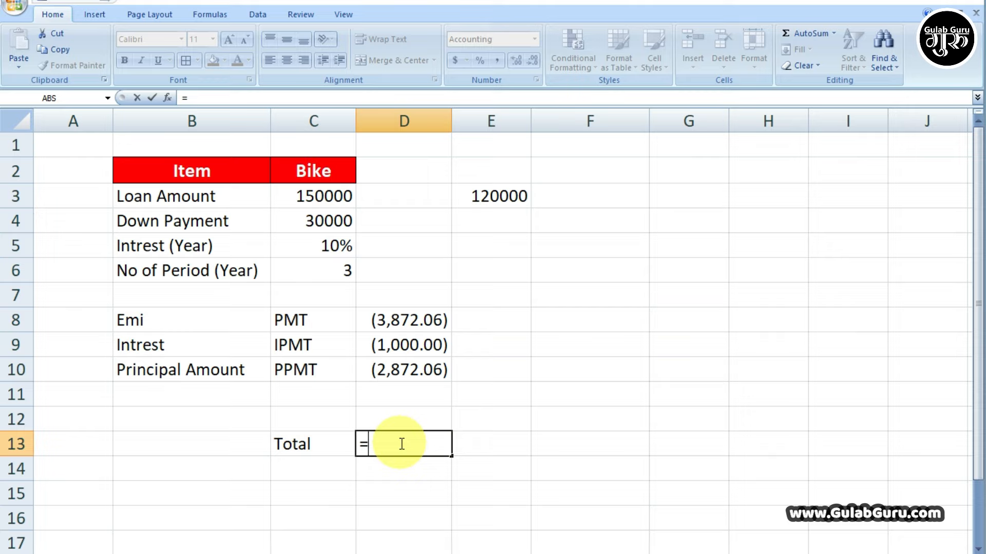
left_click(399, 369)
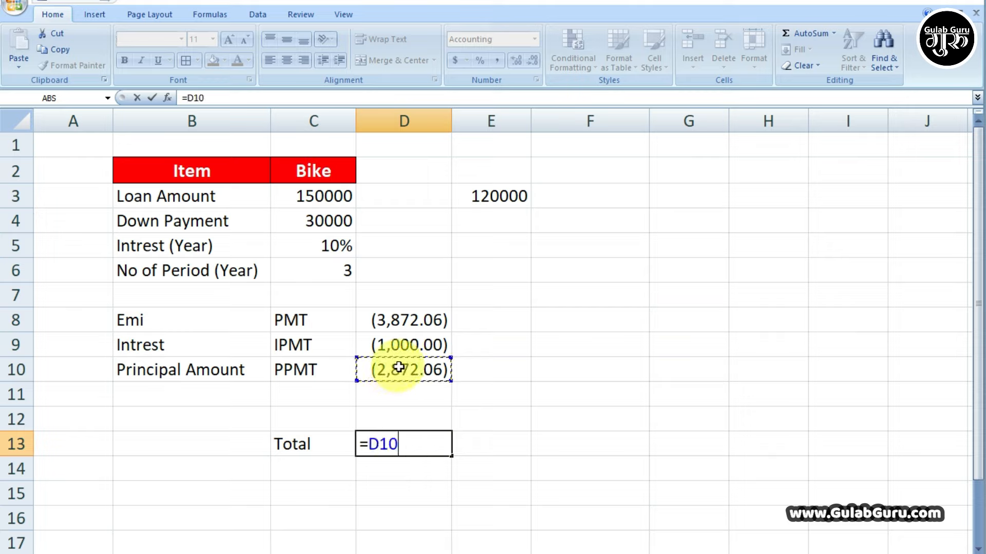
type("+")
left_click(403, 347)
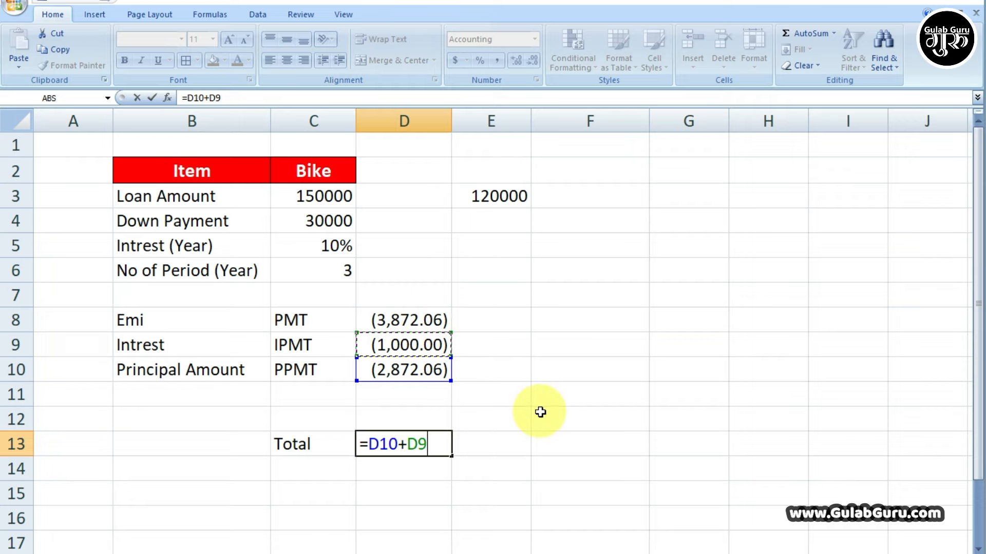
key("Return")
Compare the total in D13 with the interest and principal in D9:D10 and the EMI in D8.
left_click(418, 445)
left_click_drag(410, 345, 425, 372)
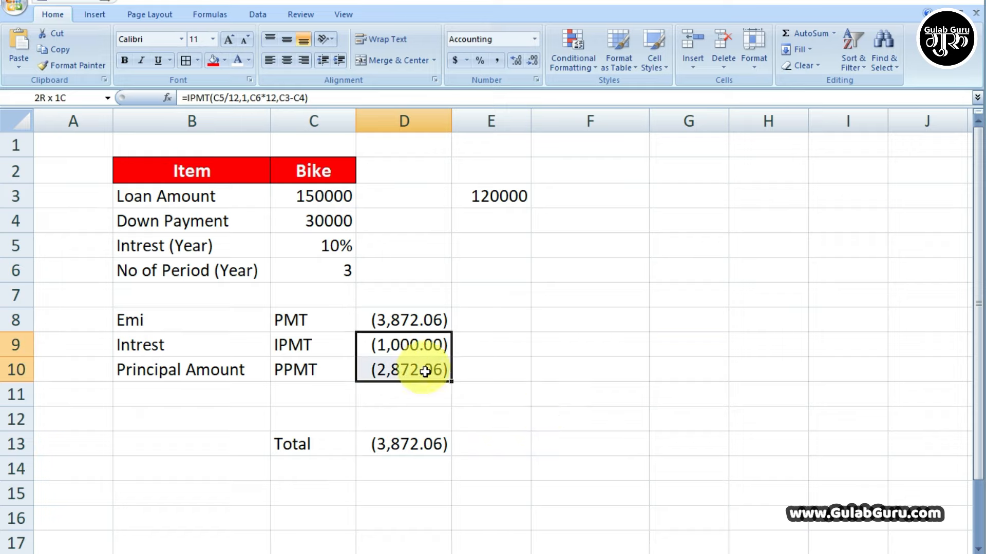
left_click(386, 320)
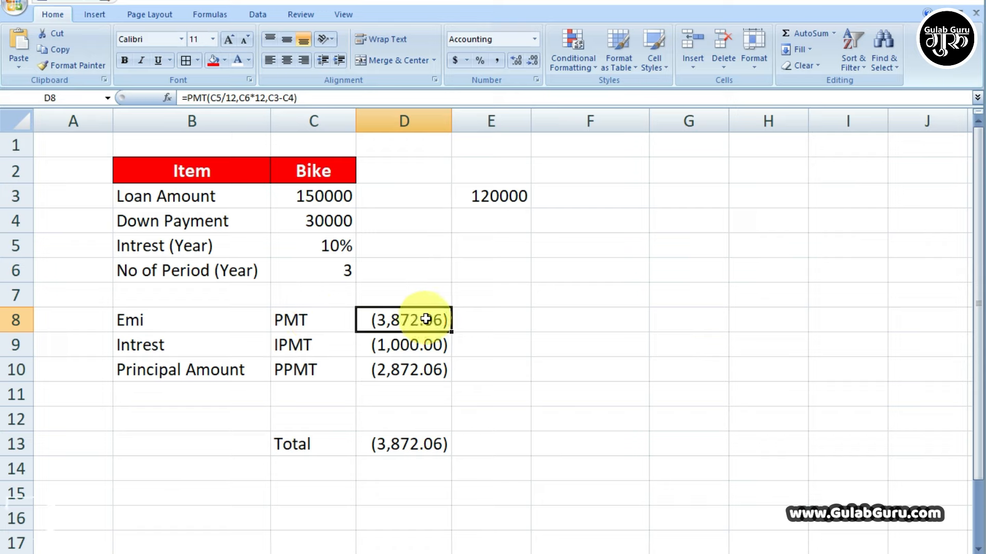
left_click(485, 319)
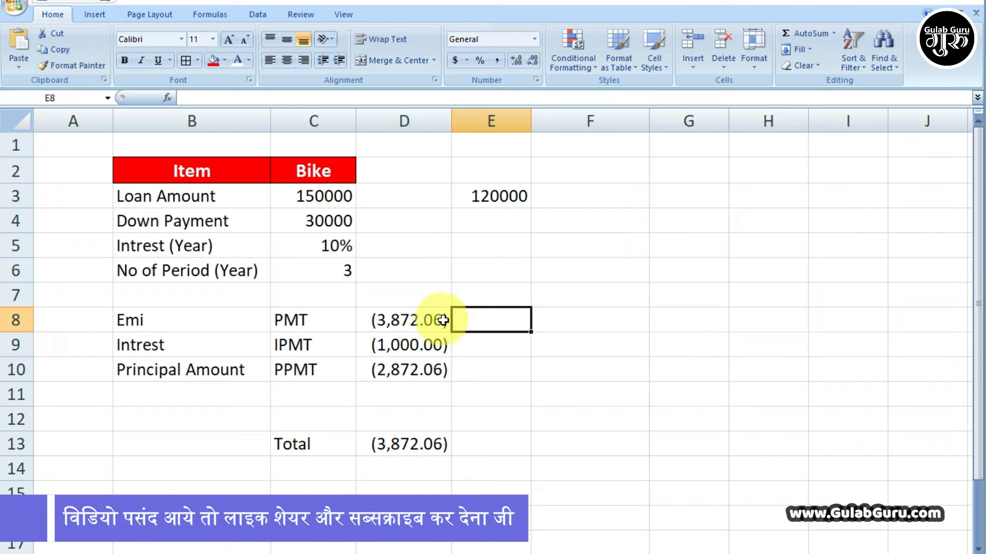
left_click(407, 444)
left_click(499, 442)
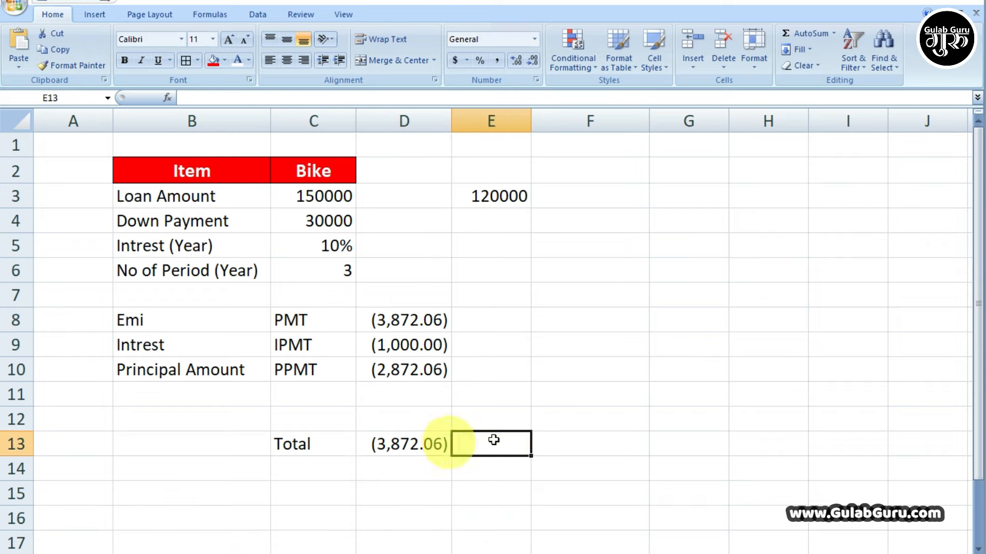